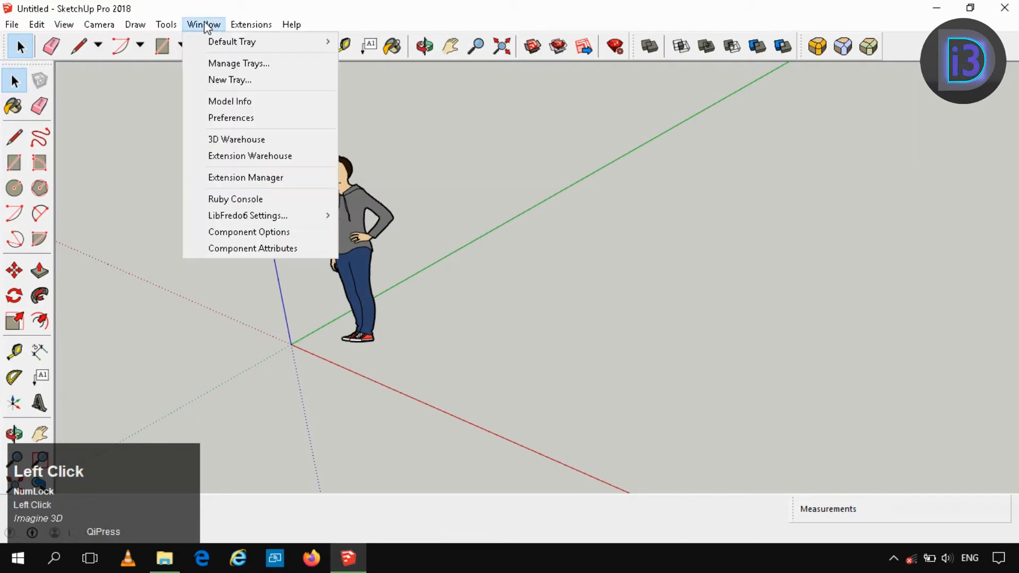
# - Set the model's length units to metres with 0.00m precision and turn off length snapping
pyautogui.click(228, 101)
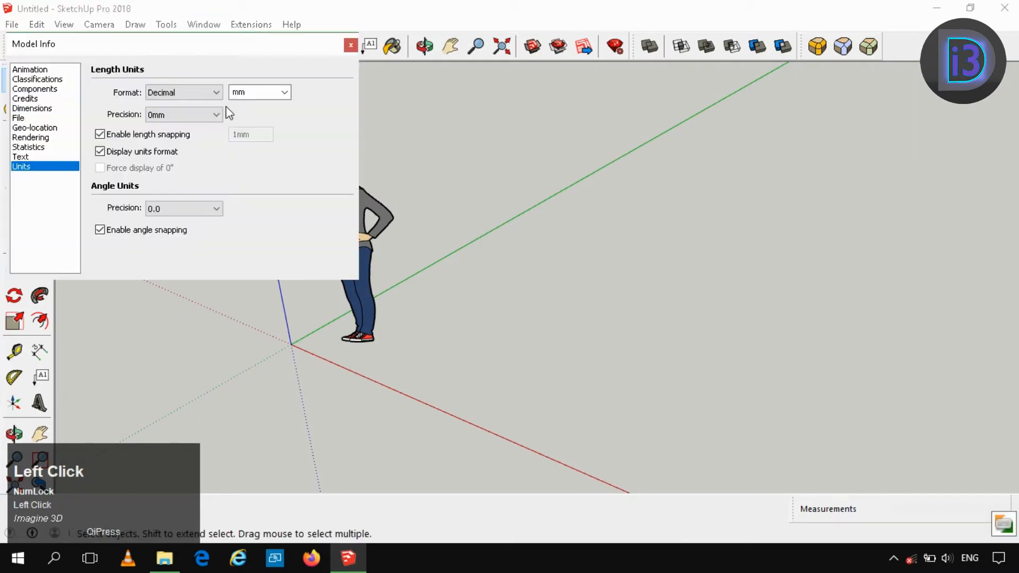
pyautogui.click(285, 92)
pyautogui.click(244, 146)
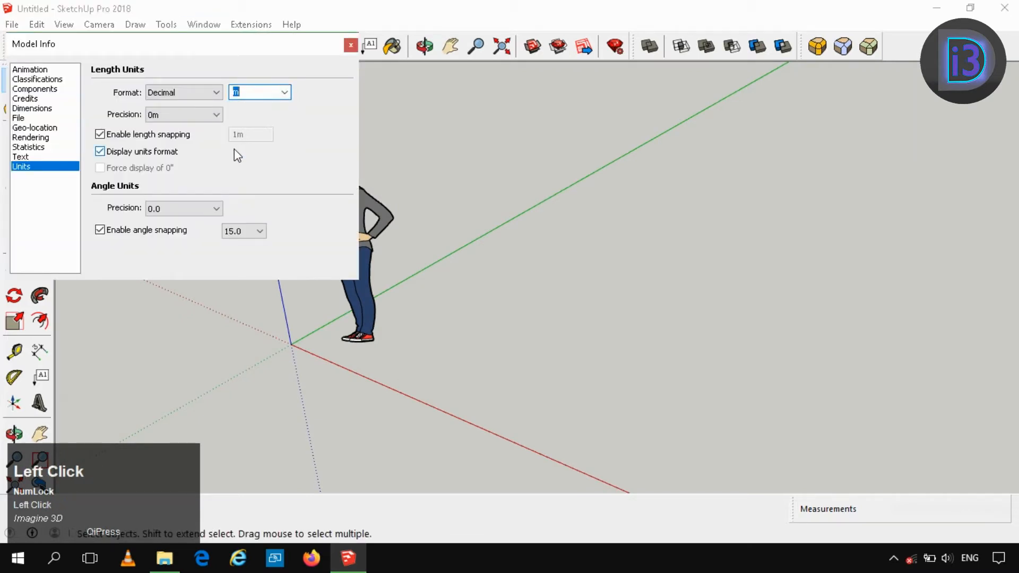
pyautogui.click(183, 115)
pyautogui.click(170, 144)
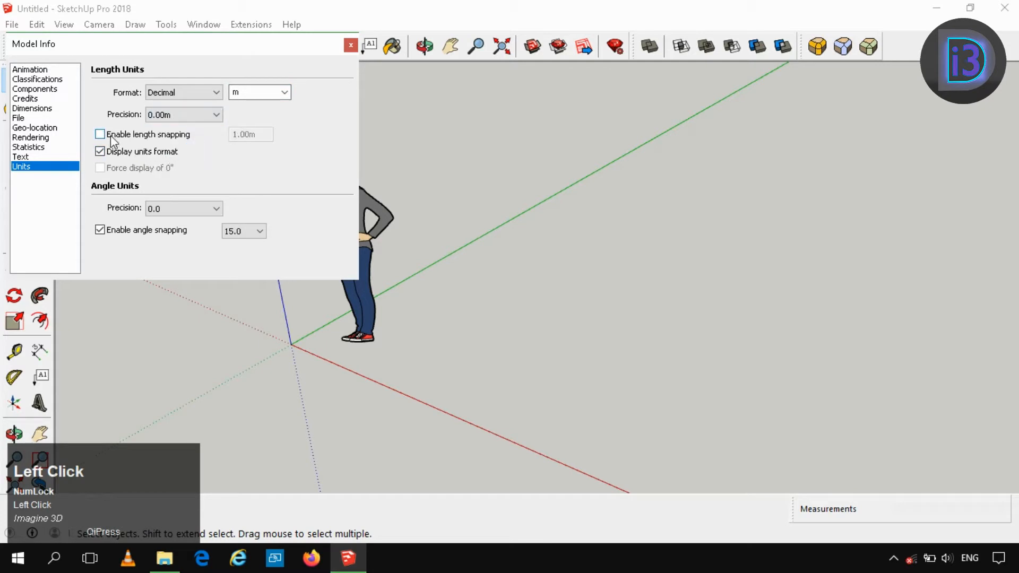
pyautogui.click(350, 46)
# - Place two guide lines parallel to the green axis, the second about 0.9 m from the first
pyautogui.scroll(-3, 467, 272)
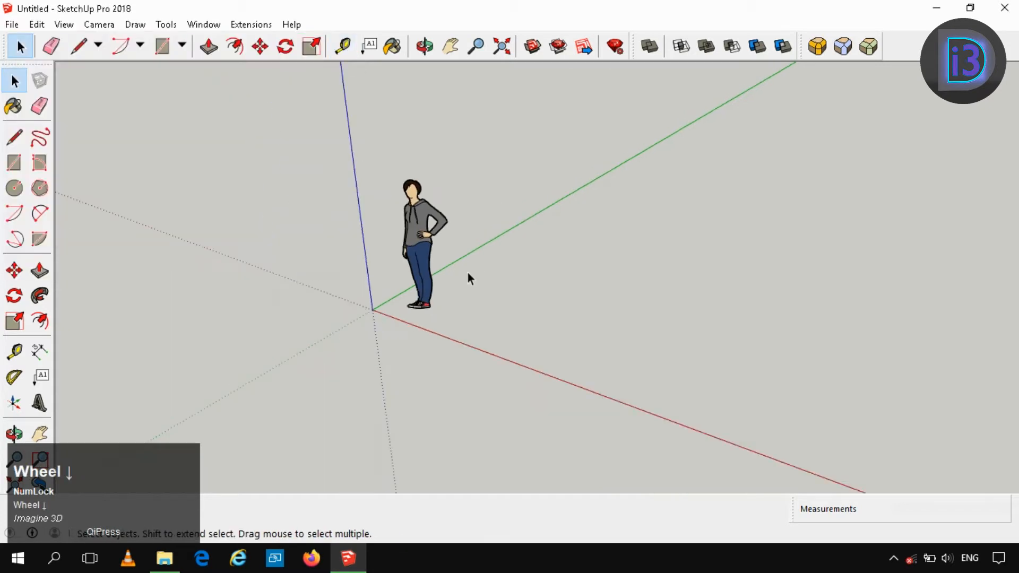
pyautogui.scroll(5, 445, 293)
pyautogui.press('t')
pyautogui.click(430, 240)
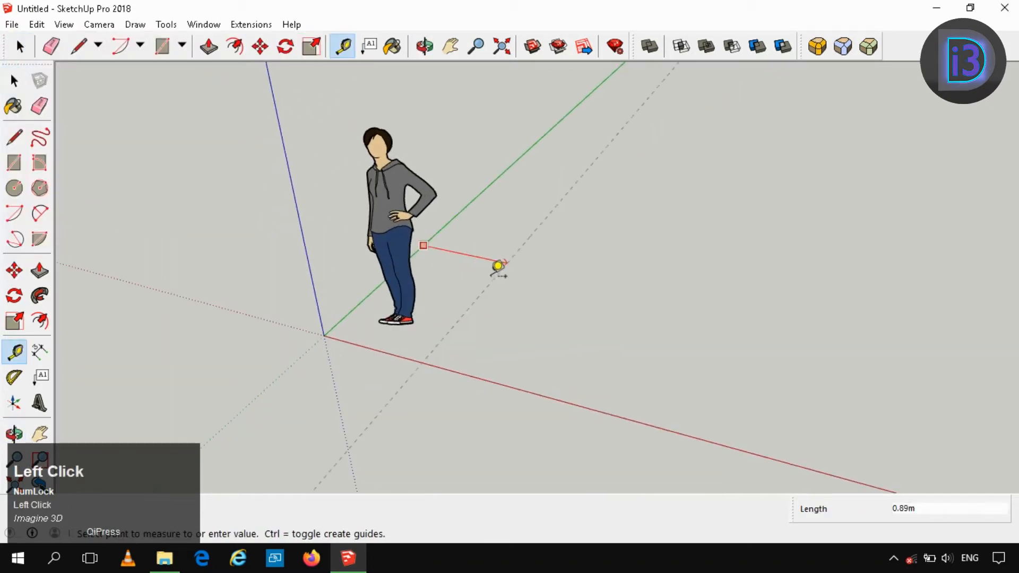
pyautogui.click(489, 267)
pyautogui.click(485, 270)
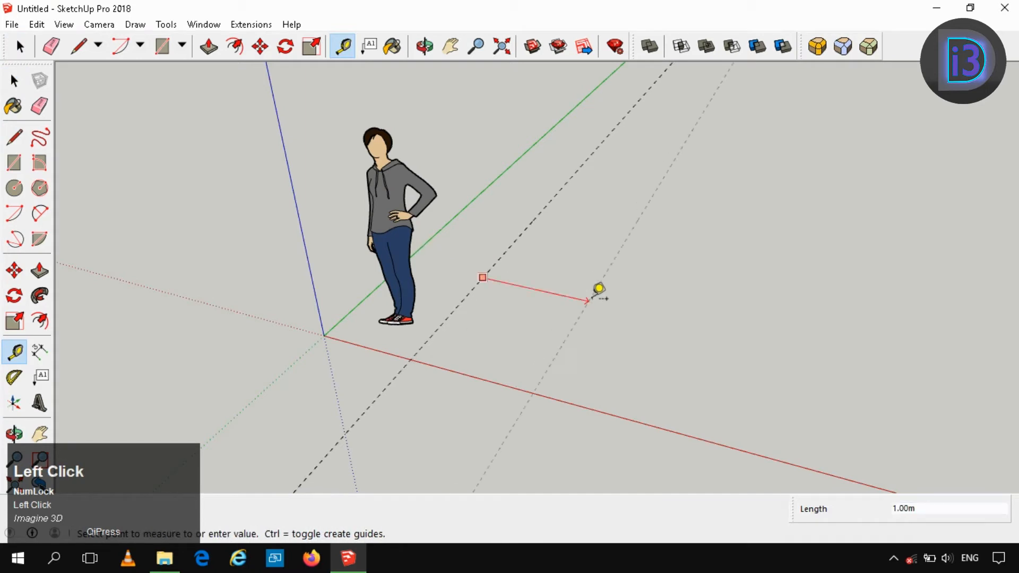
pyautogui.write('2')
pyautogui.press('Return')
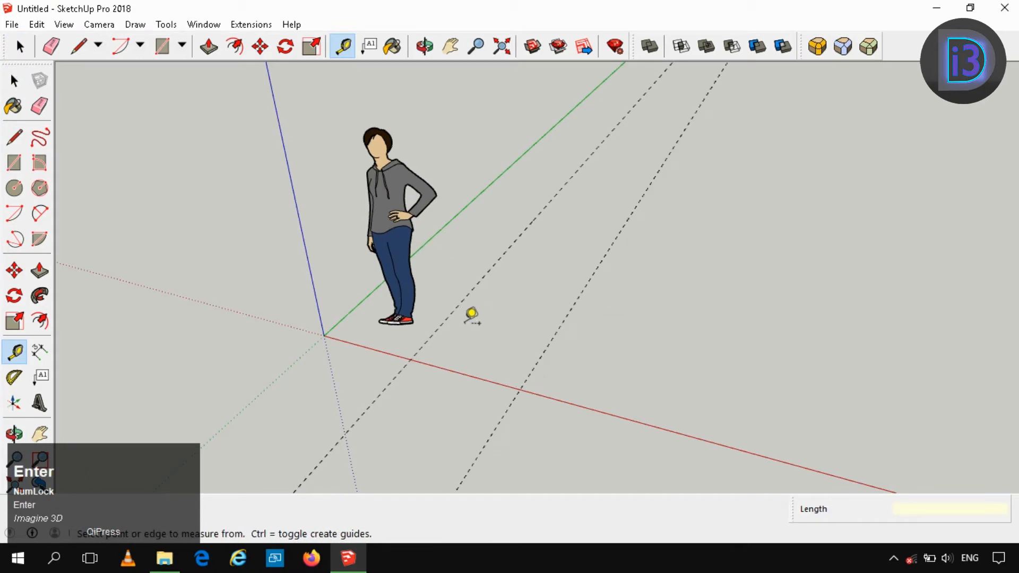
# - Place two guide lines parallel to the red axis, the second 0.8 m from the first
pyautogui.click(452, 370)
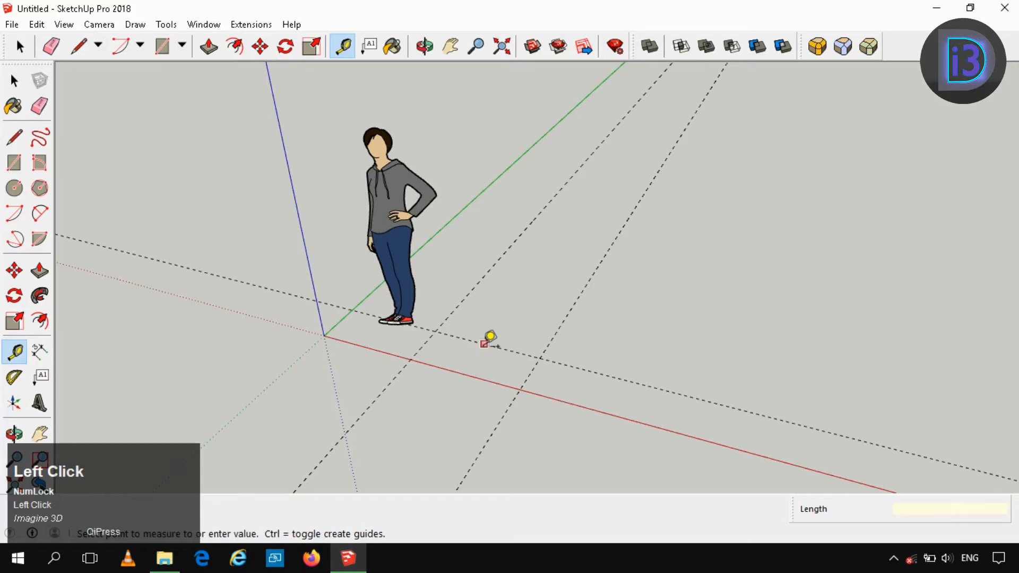
pyautogui.write('.8')
pyautogui.press('Return')
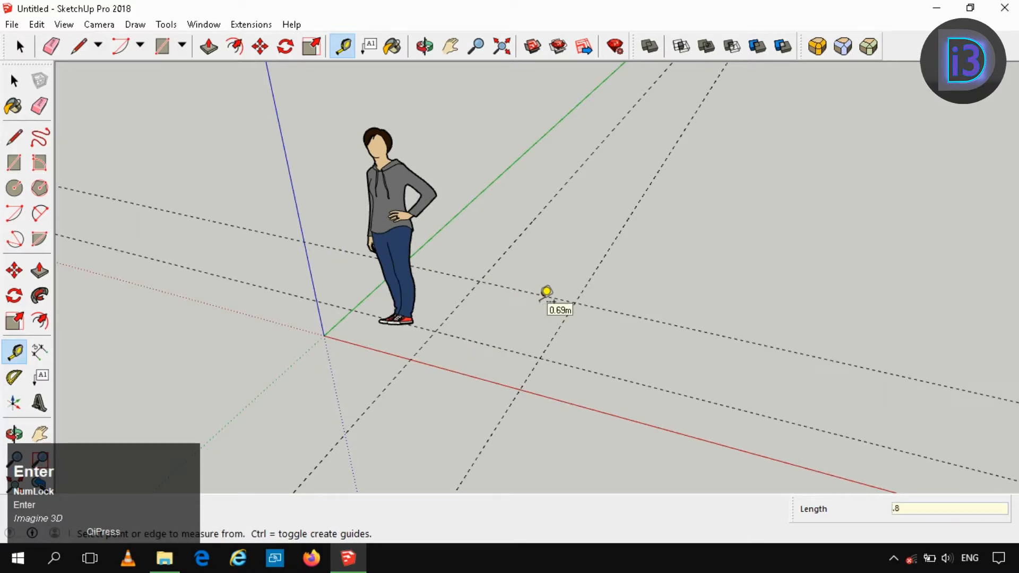
pyautogui.press('space')
# - Draw a rectangle between the four guide intersections and Push/Pull it up 1.65 m into a box
pyautogui.press('r')
pyautogui.click(436, 332)
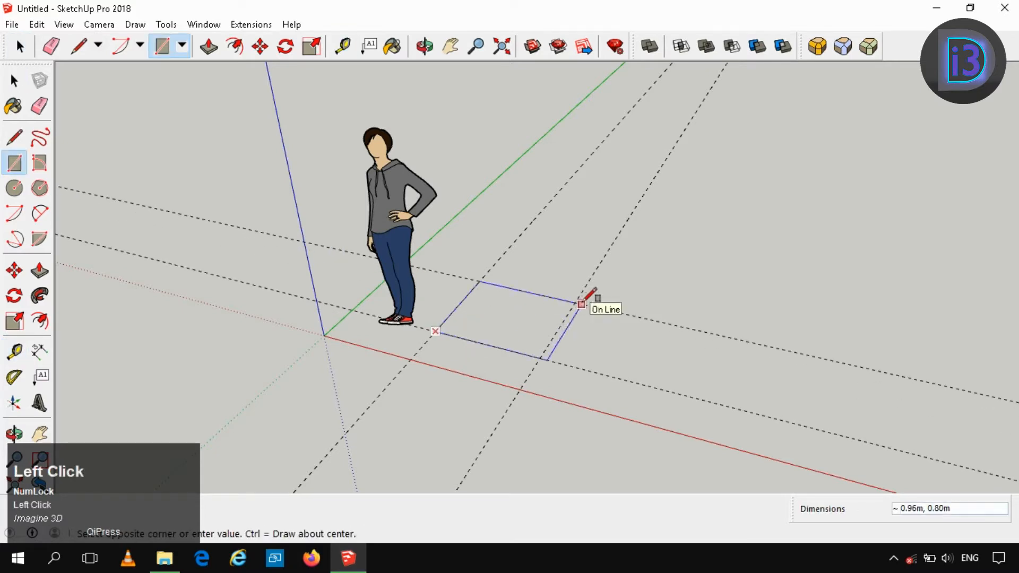
pyautogui.click(576, 302)
pyautogui.press('p')
pyautogui.click(526, 318)
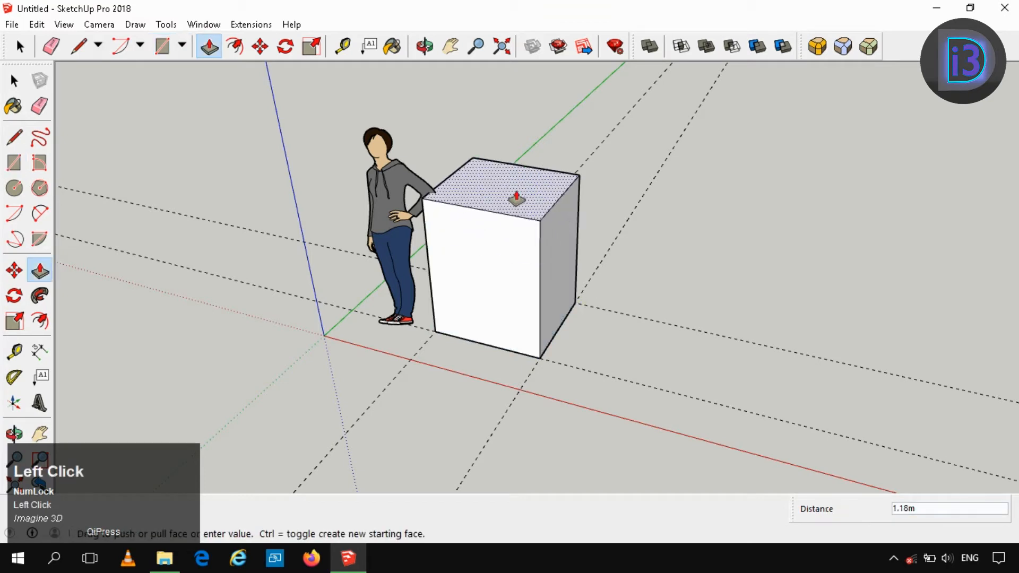
pyautogui.write('1')
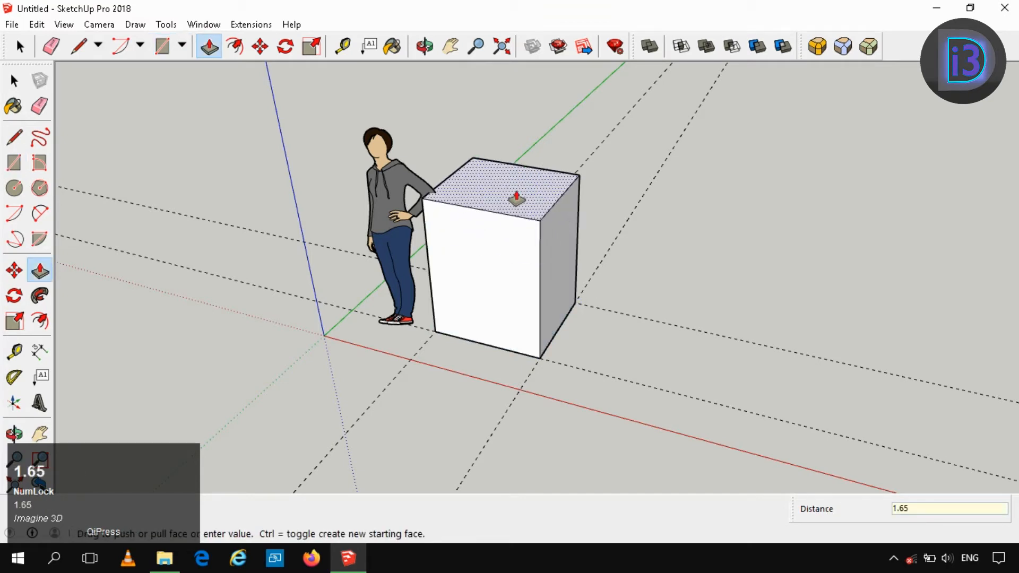
pyautogui.write('.65')
pyautogui.press('Return')
# - Select all of the box's geometry and make it a group
pyautogui.press('space')
pyautogui.tripleClick(508, 229)
pyautogui.rightClick(509, 229)
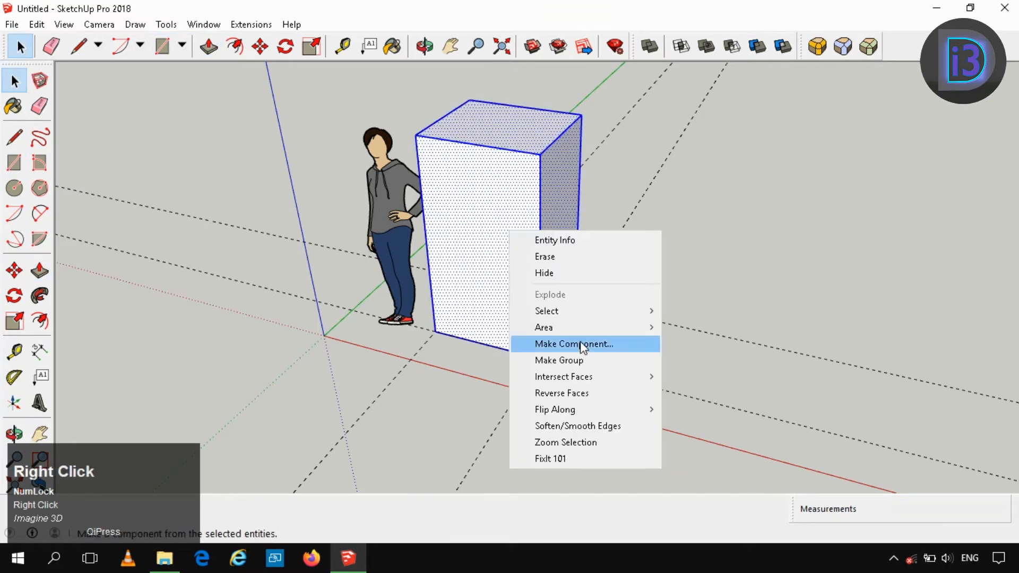
pyautogui.click(581, 359)
pyautogui.press('space')
# - Copy the front face inside the box group and paste it in place outside the group
pyautogui.moveTo(460, 269); pyautogui.dragTo(514, 258, button='middle')
pyautogui.click(465, 246)
pyautogui.rightClick(465, 245)
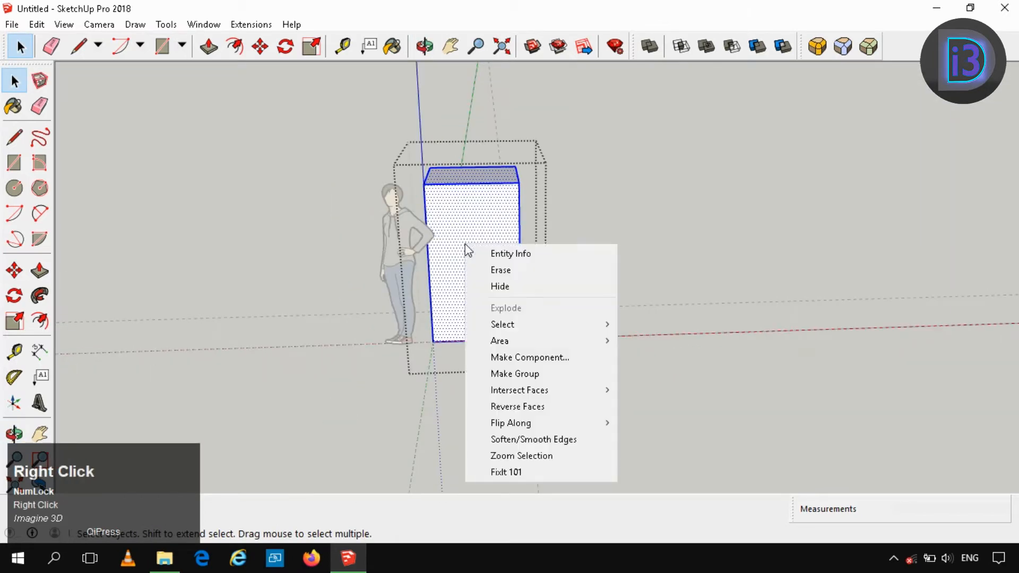
pyautogui.click(491, 207)
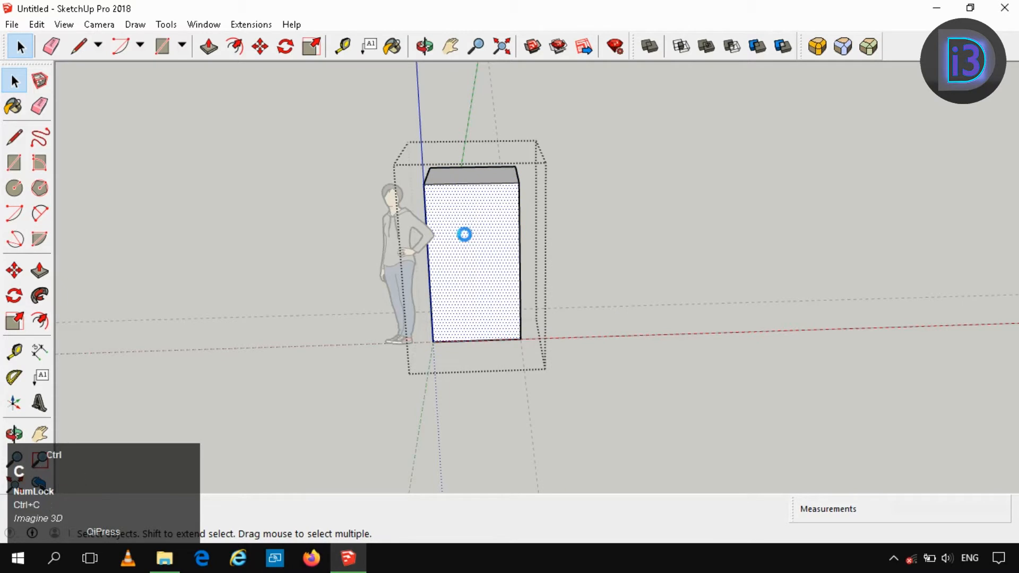
pyautogui.click(600, 209)
pyautogui.press('space')
pyautogui.doubleClick(36, 15)
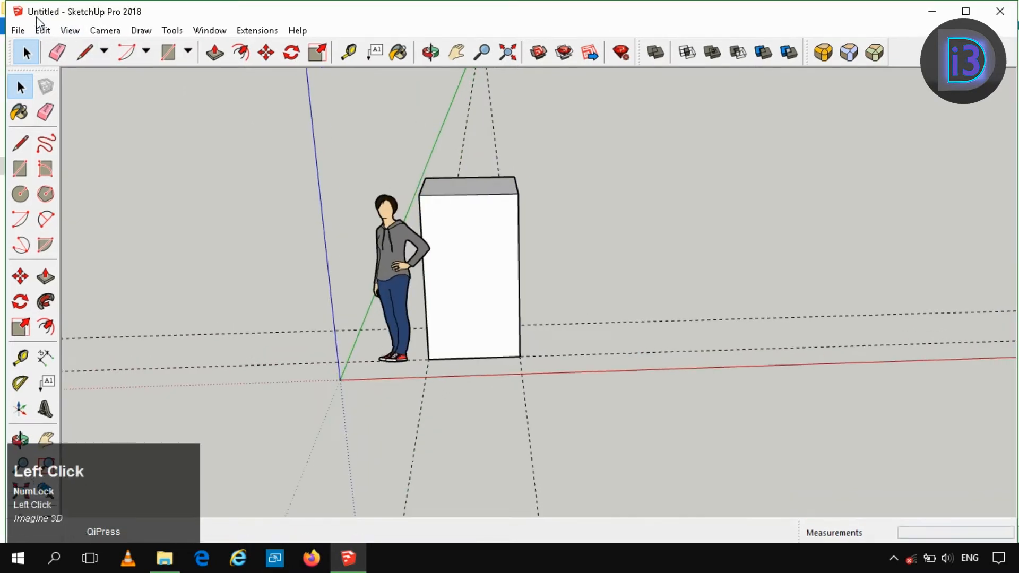
pyautogui.click(966, 11)
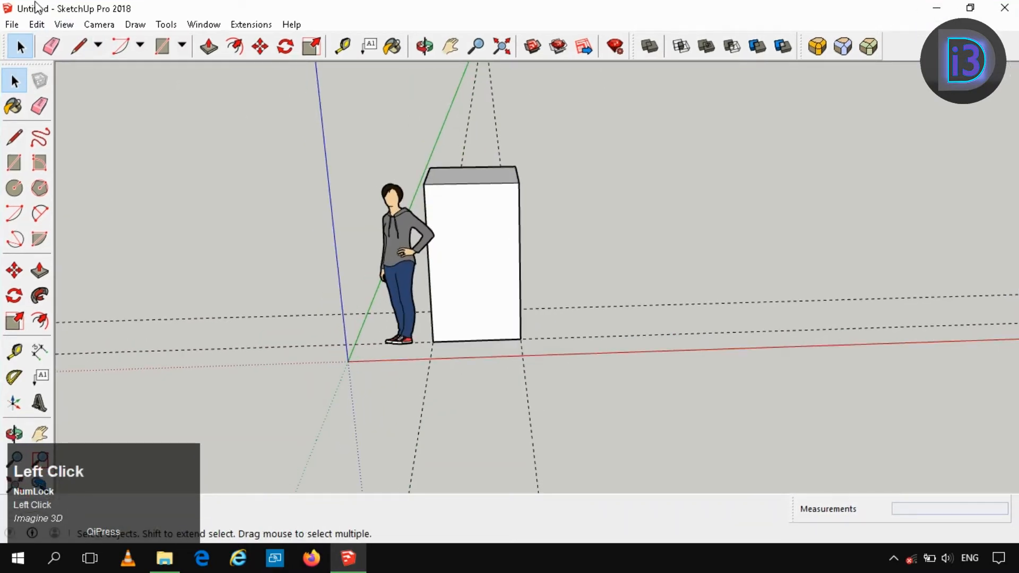
pyautogui.click(37, 24)
pyautogui.click(100, 132)
# - Make the pasted front face a group and move it 1 m along the red axis, clear of the box
pyautogui.rightClick(476, 247)
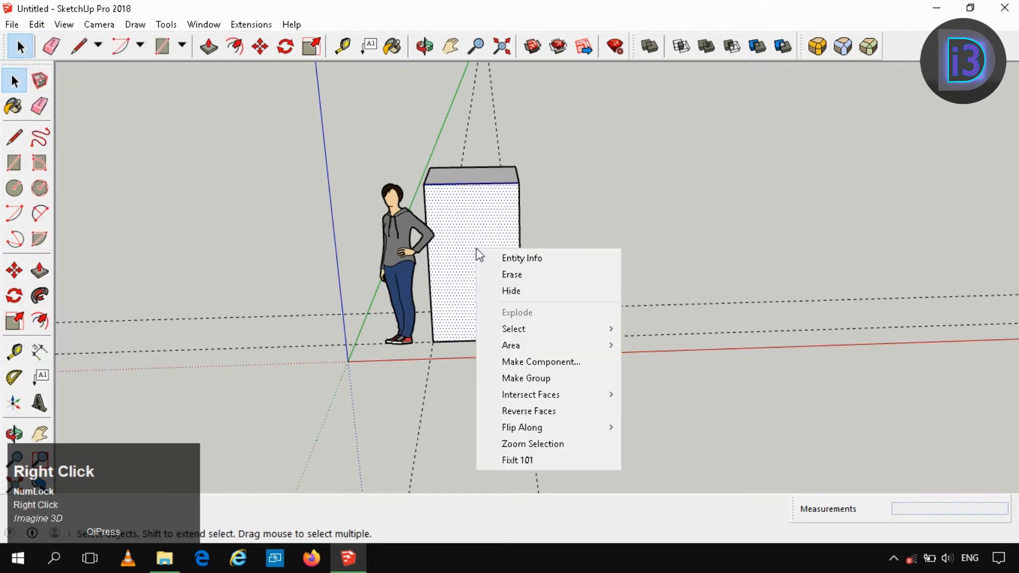
pyautogui.click(546, 379)
pyautogui.press('m')
pyautogui.click(485, 365)
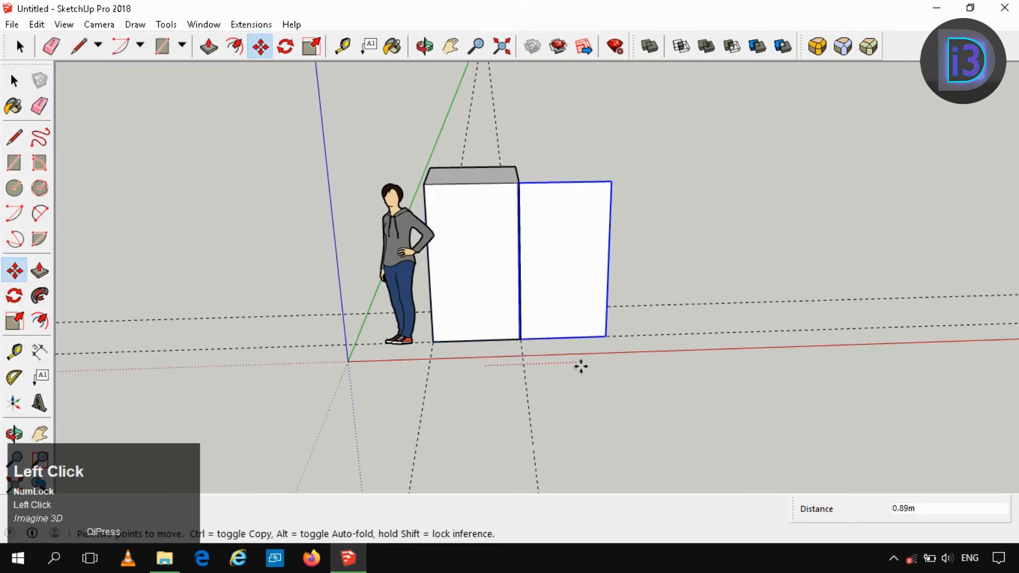
pyautogui.press('Right')
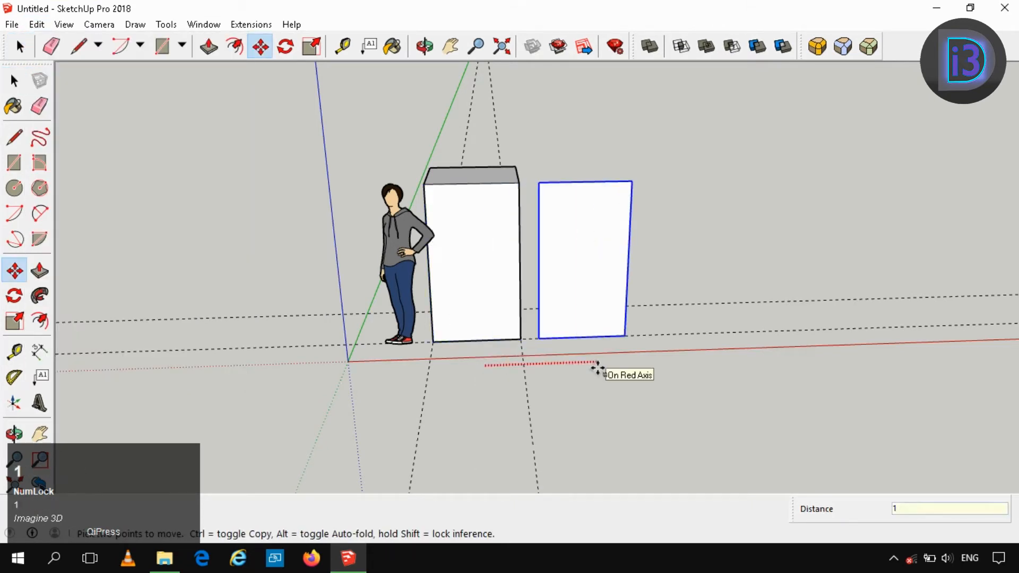
pyautogui.write('1')
pyautogui.press('Return')
pyautogui.press('space')
# - Inside the separate front panel group, copy the bottom edge 0.1 m straight up as a dividing line
pyautogui.doubleClick(593, 313)
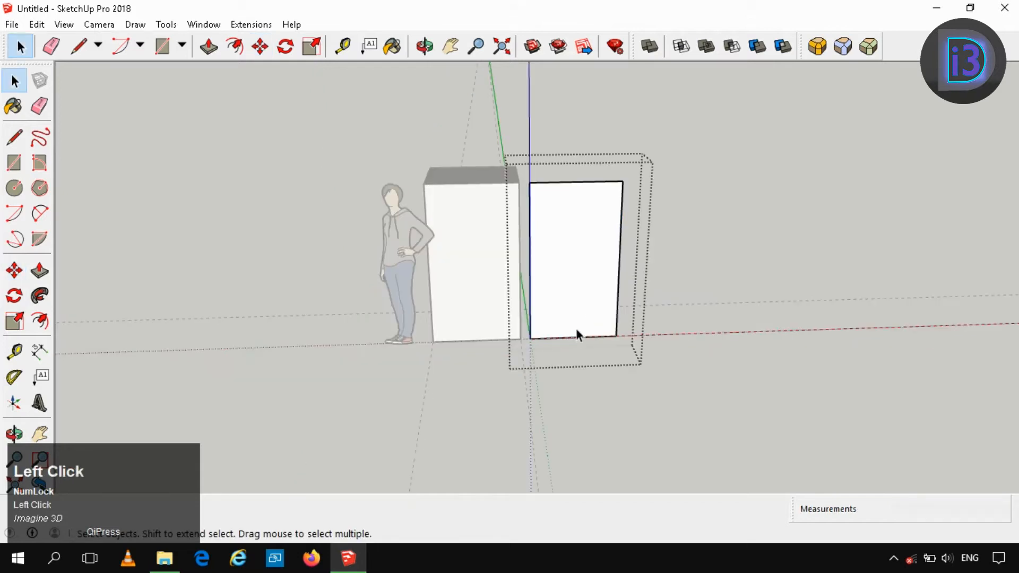
pyautogui.press('l')
pyautogui.press('space')
pyautogui.click(550, 337)
pyautogui.press('m')
pyautogui.keyDown('ctrl'); pyautogui.click(573, 336); pyautogui.keyUp('ctrl')
pyautogui.press('Up')
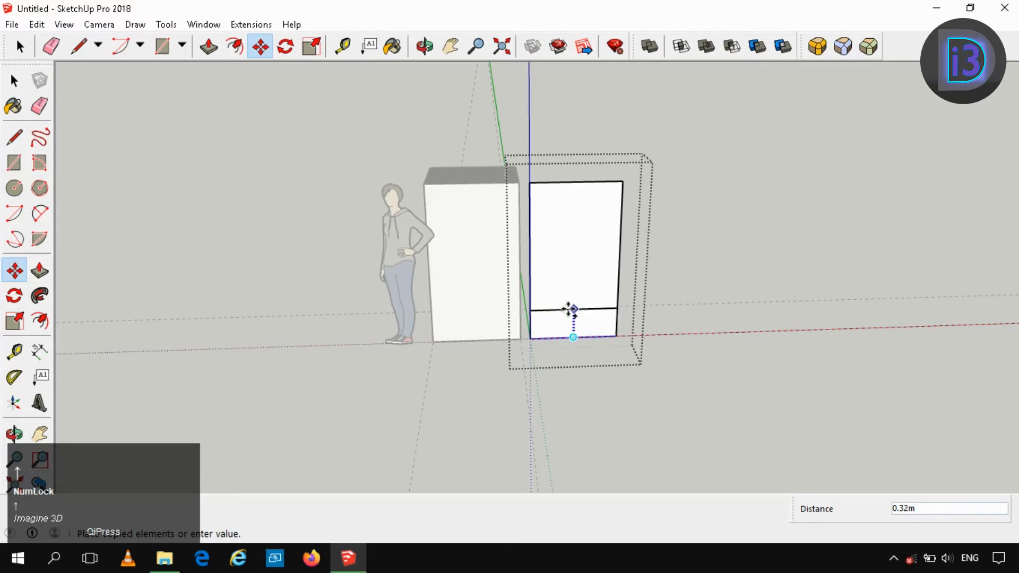
pyautogui.press('Return')
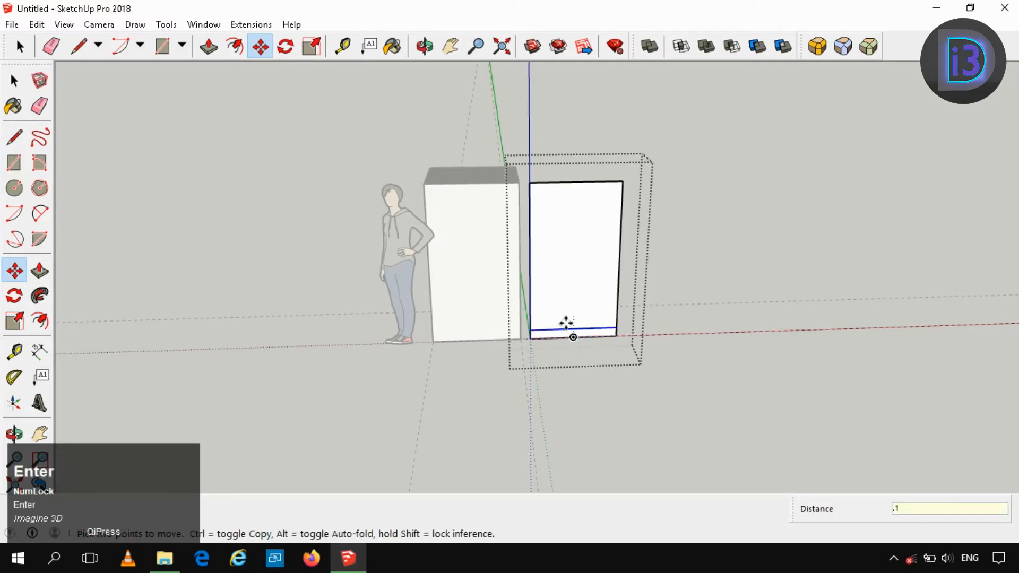
# - Copy the low dividing line straight up the panel to form the boundary below the upper section
pyautogui.click(572, 335)
pyautogui.press('Up')
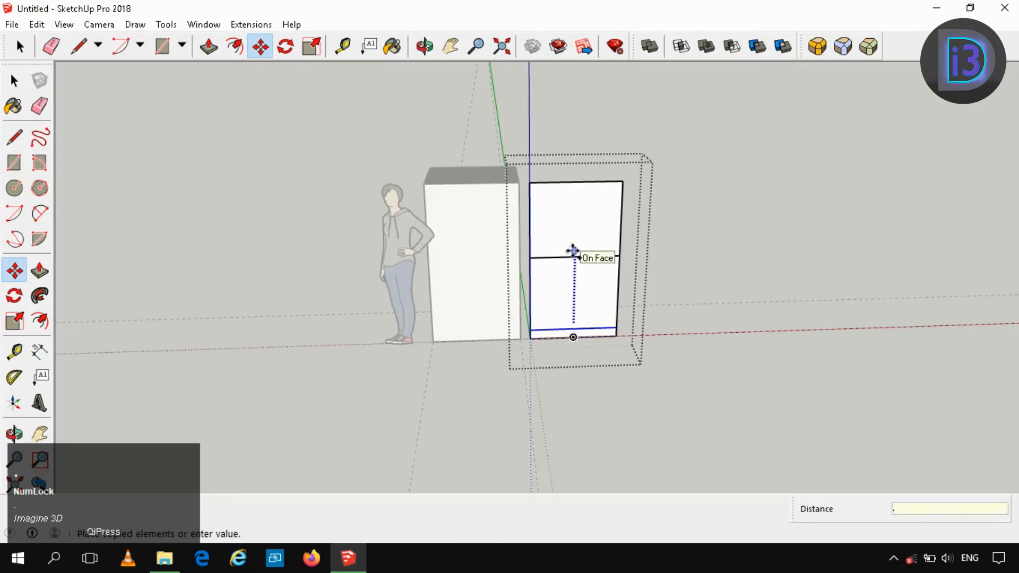
pyautogui.press('Return')
pyautogui.press('space')
# - Draw a vertical line from the upper dividing line's midpoint through the panel's top edge, splitting the upper section in two
pyautogui.press('l')
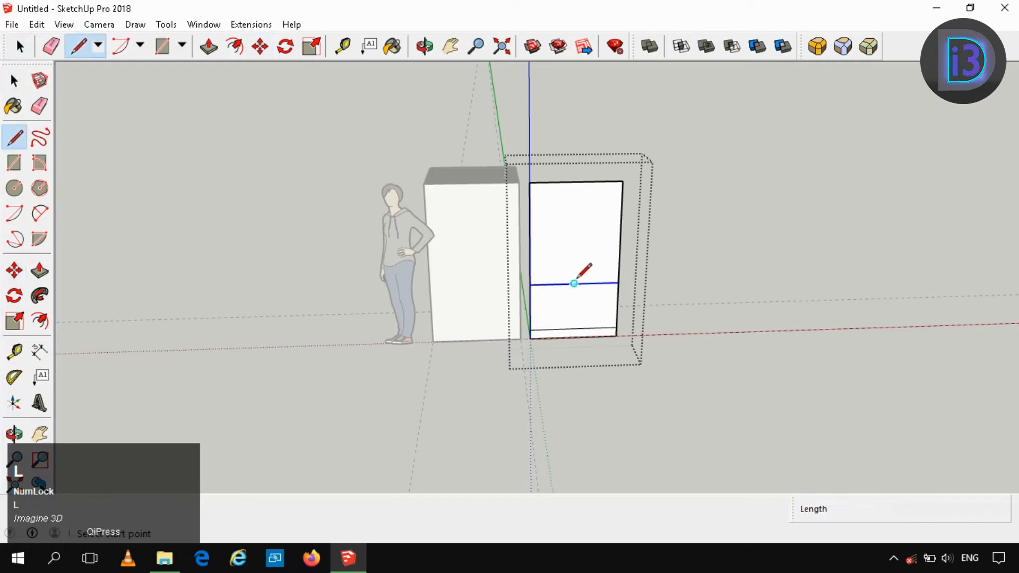
pyautogui.click(574, 284)
pyautogui.click(577, 176)
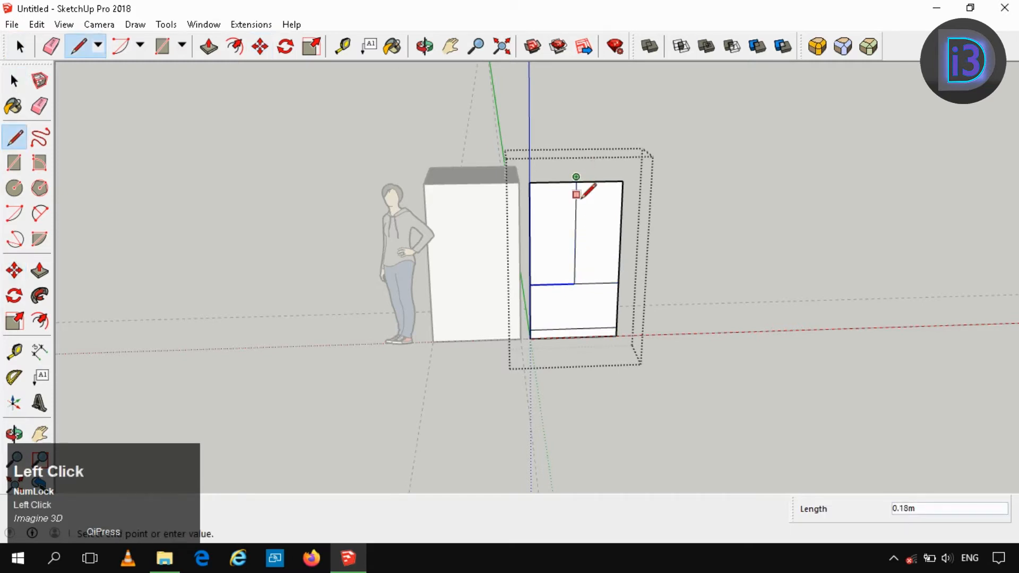
pyautogui.press('space')
# - Copy the panel's upper-left face and paste it in place outside the panel group
pyautogui.click(568, 224)
pyautogui.hotkey('ctrl', 'c')
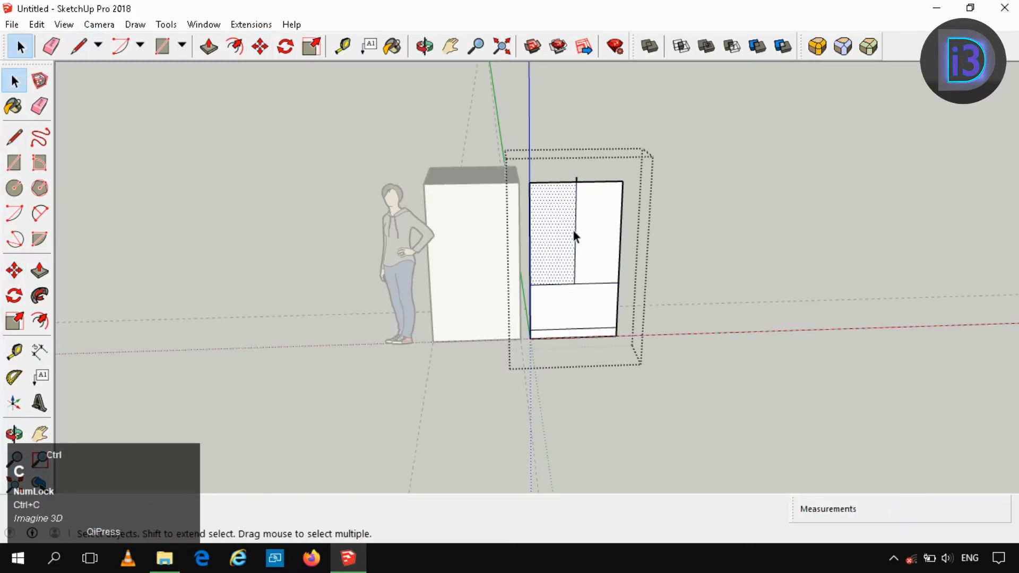
pyautogui.press('space')
pyautogui.click(630, 222)
pyautogui.click(37, 24)
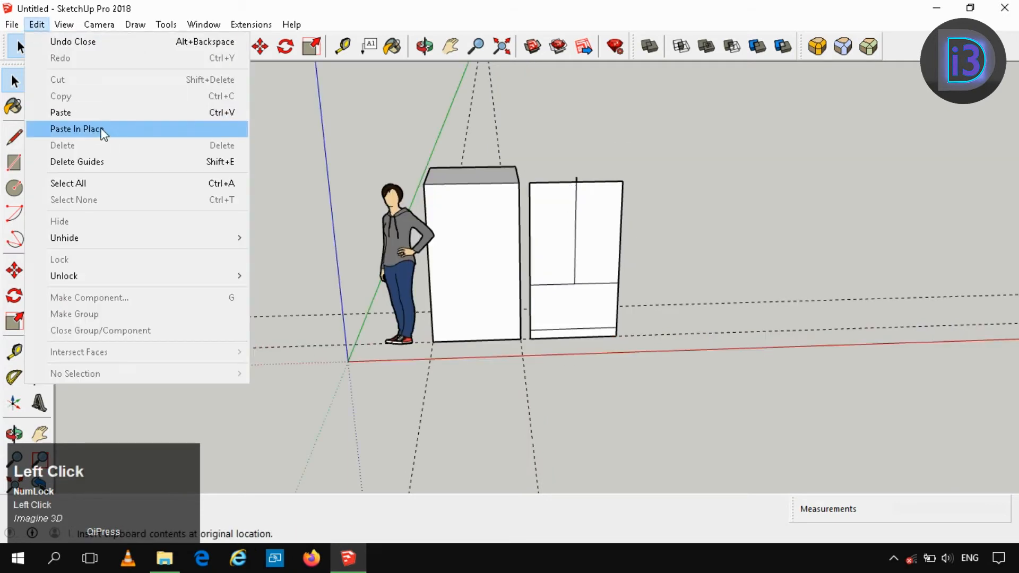
pyautogui.click(101, 129)
# - Make the pasted upper-left face a group and move it 1 m back along the red axis onto the box front
pyautogui.rightClick(569, 274)
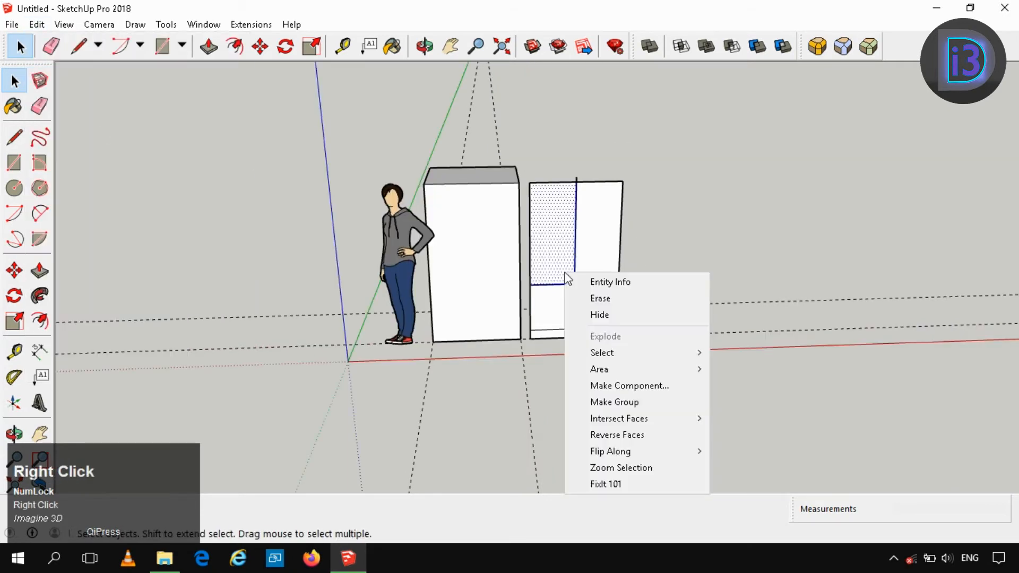
pyautogui.click(626, 403)
pyautogui.press('m')
pyautogui.click(633, 395)
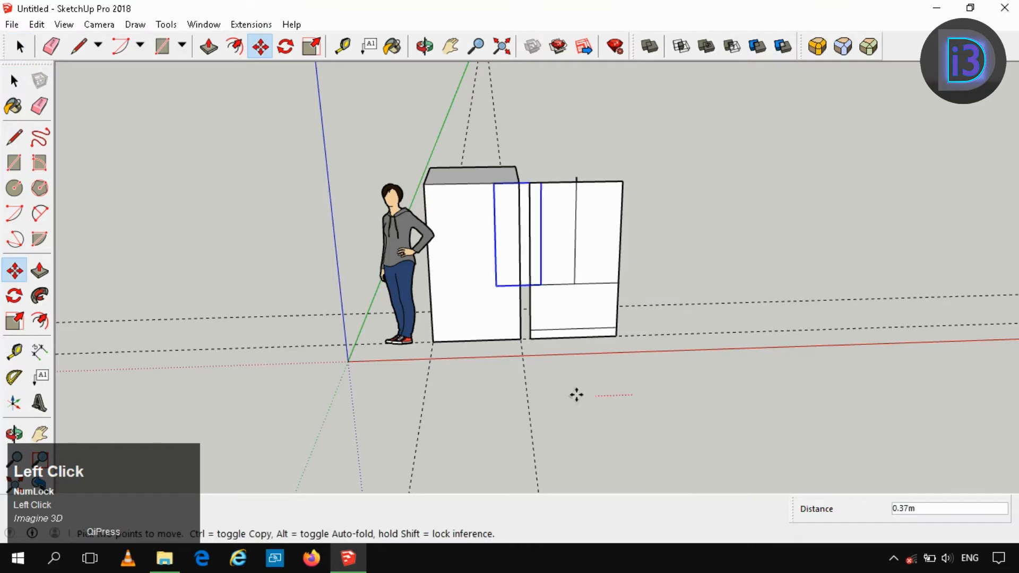
pyautogui.press('Right')
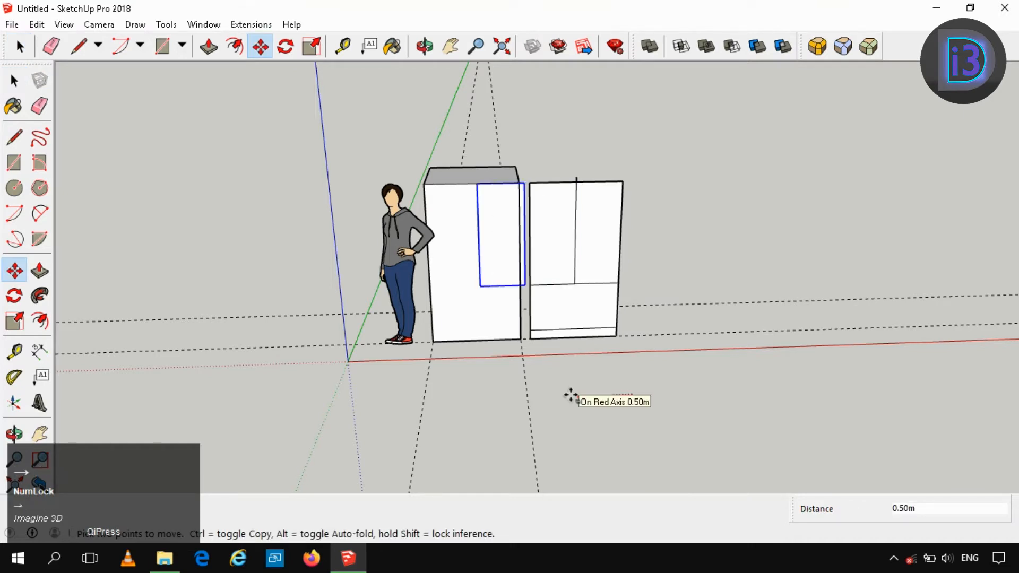
pyautogui.write('1')
pyautogui.press('Return')
pyautogui.press('space')
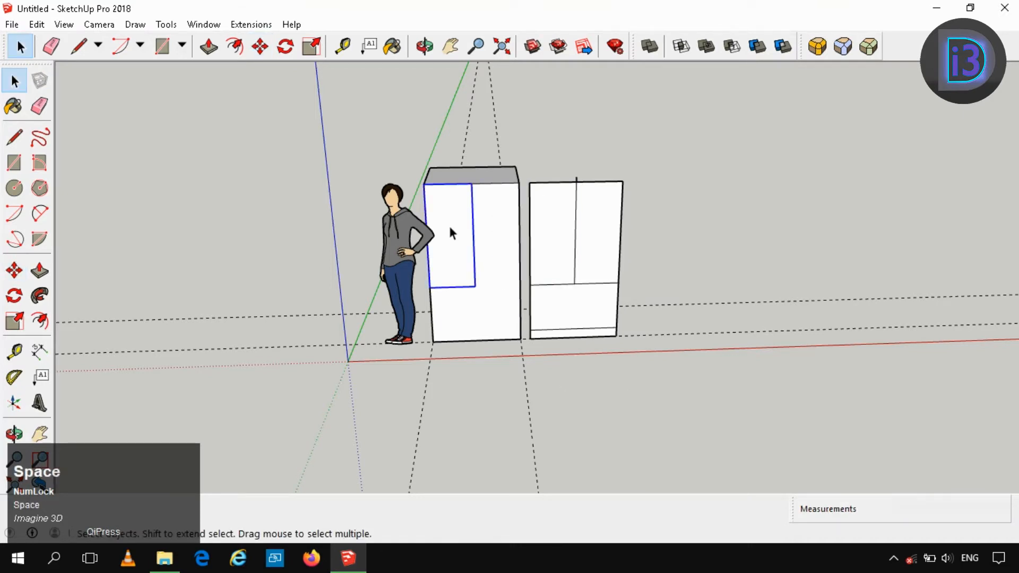
# - Inside the upper-left door group on the box, Push/Pull the face outward 6 cm
pyautogui.rightClick(451, 234)
pyautogui.doubleClick(450, 229)
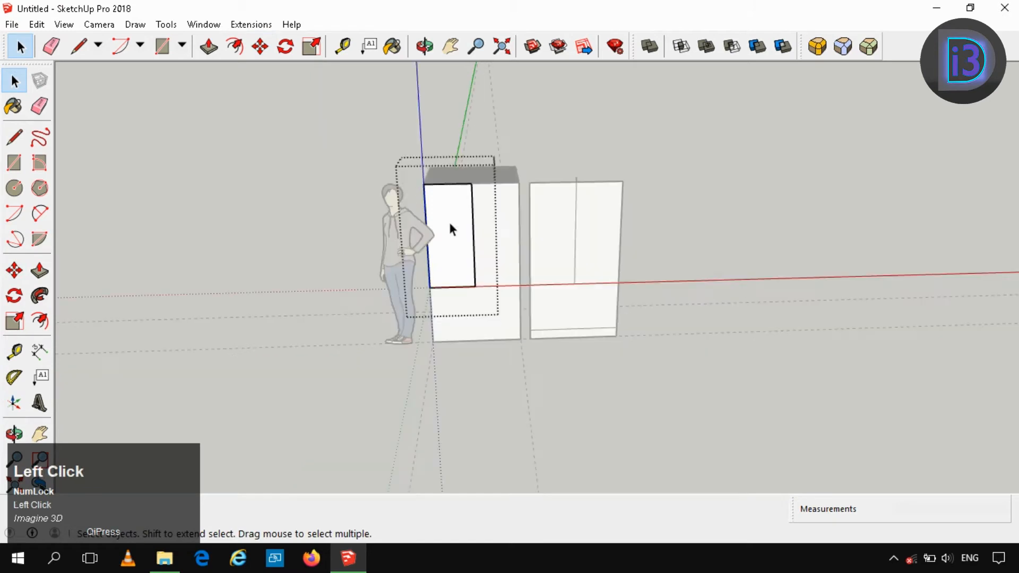
pyautogui.press('p')
pyautogui.click(450, 229)
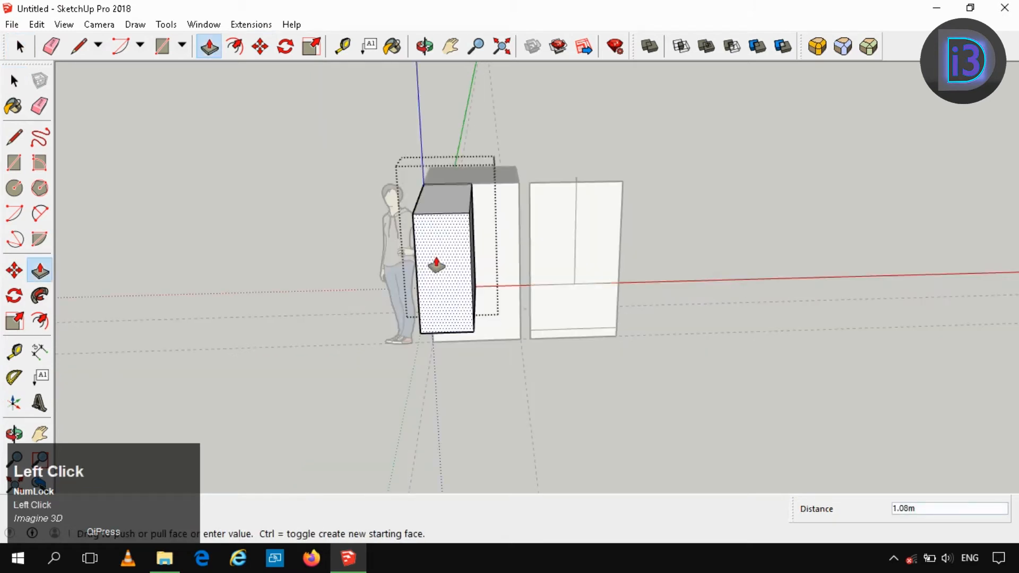
pyautogui.write('6cm')
pyautogui.press('Return')
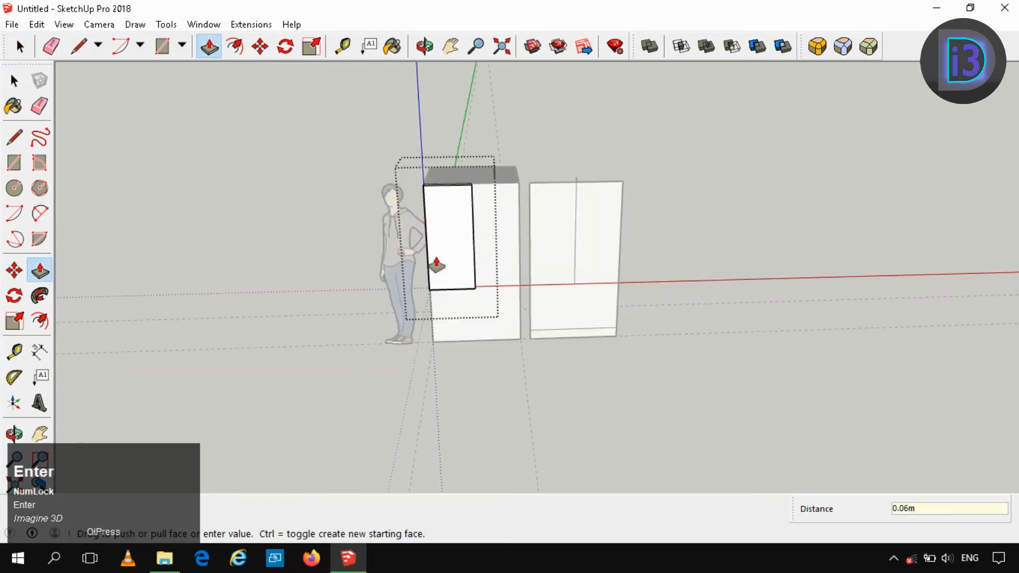
# - Copy the upper-left door group one door width across onto the box's upper-right front, flush beside the original
pyautogui.press('space')
pyautogui.click(532, 175)
pyautogui.moveTo(530, 176); pyautogui.dragTo(401, 238, button='middle')
pyautogui.scroll(1, 402, 238)
pyautogui.scroll(2, 558, 240)
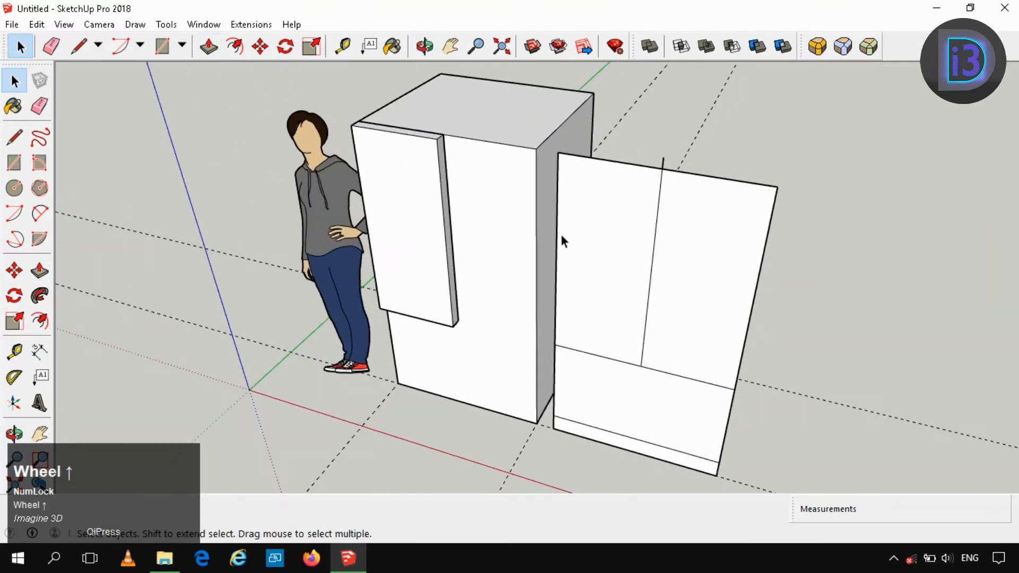
pyautogui.click(437, 186)
pyautogui.moveTo(438, 185); pyautogui.dragTo(375, 154, button='middle')
pyautogui.press('m')
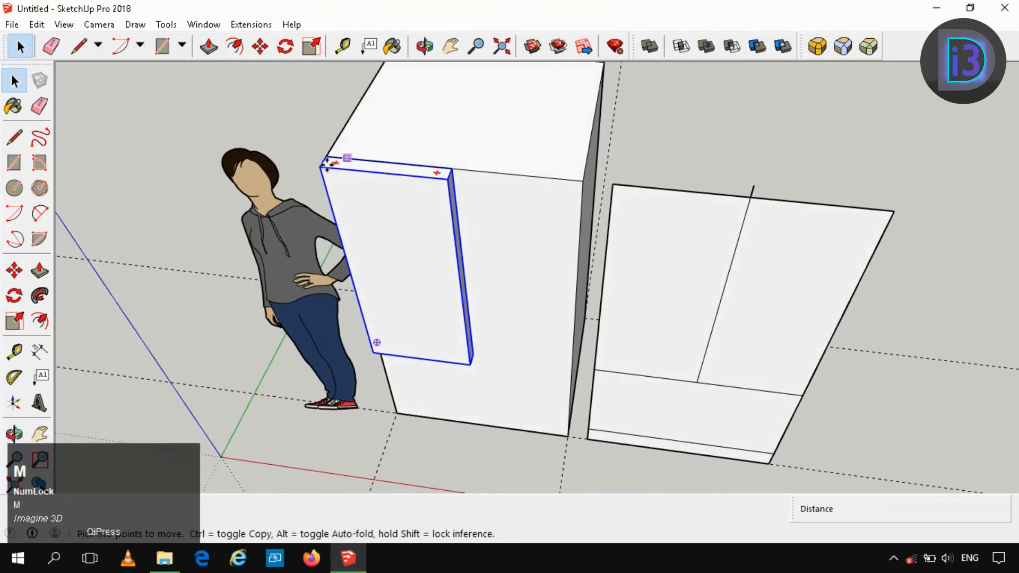
pyautogui.click(323, 155)
pyautogui.click(450, 169)
pyautogui.press('space')
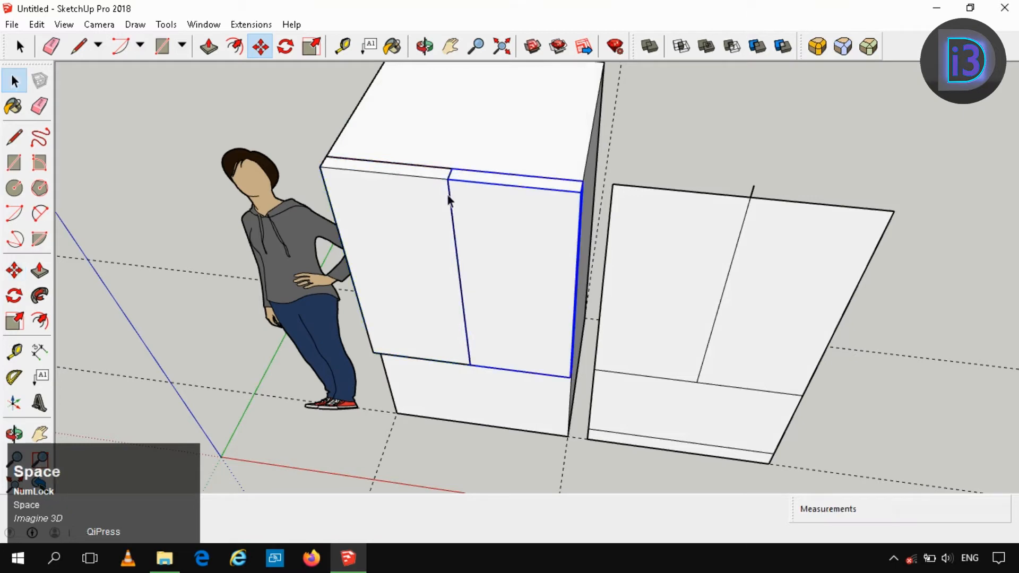
# - Copy the layout panel's large lower face and paste it in place outside the panel group
pyautogui.scroll(-2, 519, 247)
pyautogui.moveTo(518, 246); pyautogui.dragTo(613, 362, button='middle')
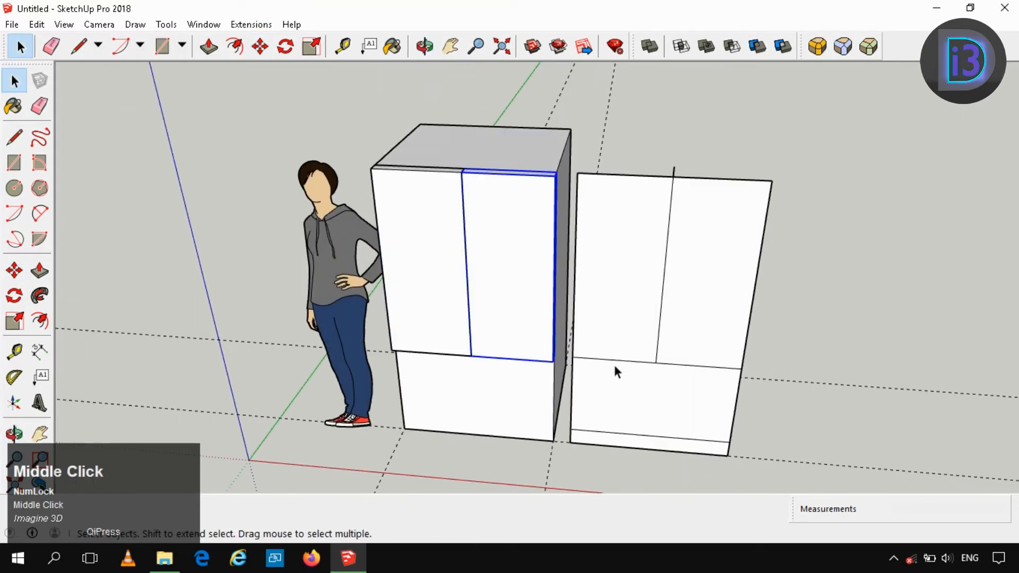
pyautogui.doubleClick(613, 367)
pyautogui.click(613, 380)
pyautogui.hotkey('ctrl', 'c')
pyautogui.click(824, 281)
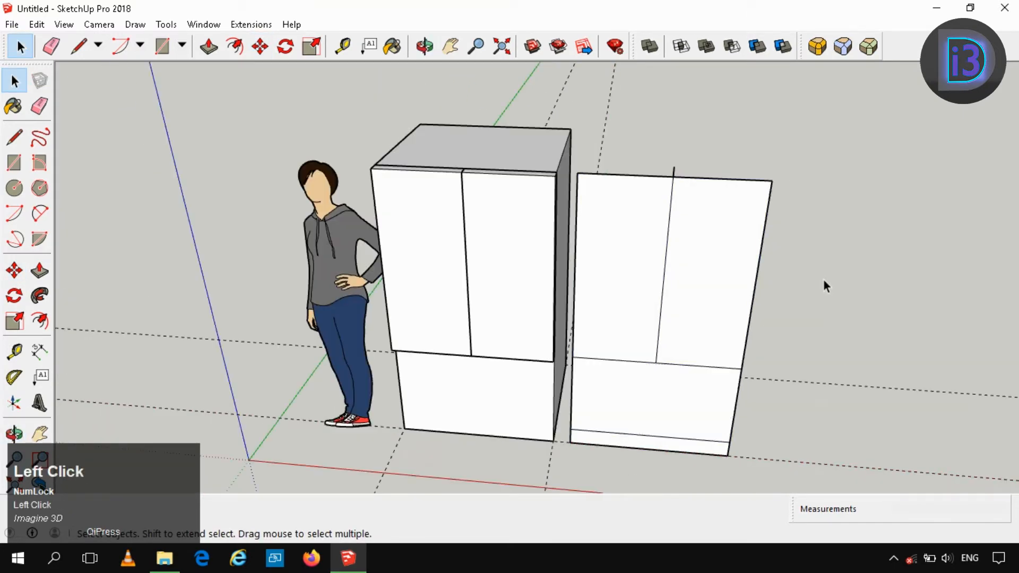
pyautogui.press('space')
pyautogui.click(37, 24)
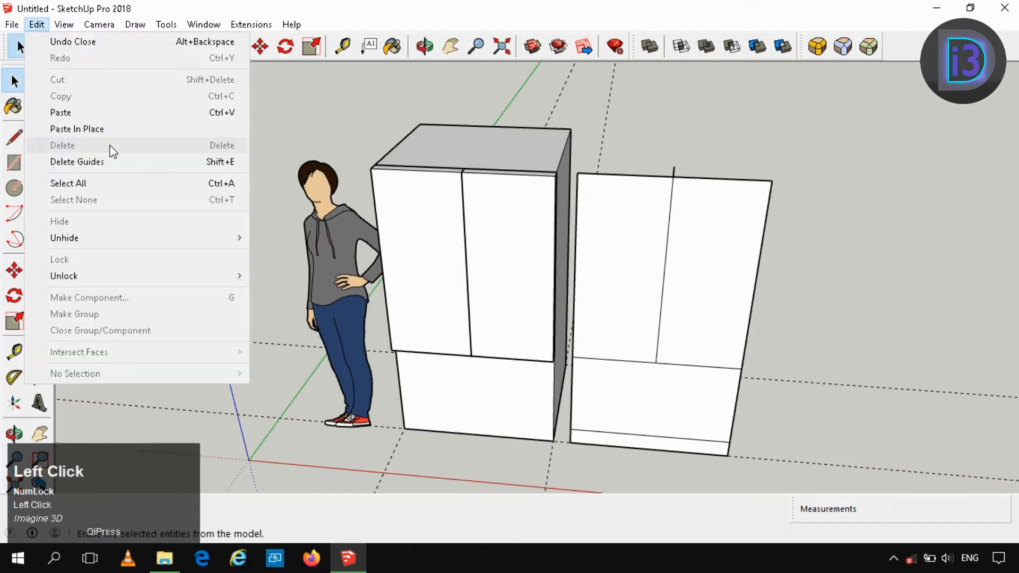
pyautogui.click(96, 131)
# - Make the pasted lower face a group and Push/Pull its face outward 6 cm
pyautogui.press('m')
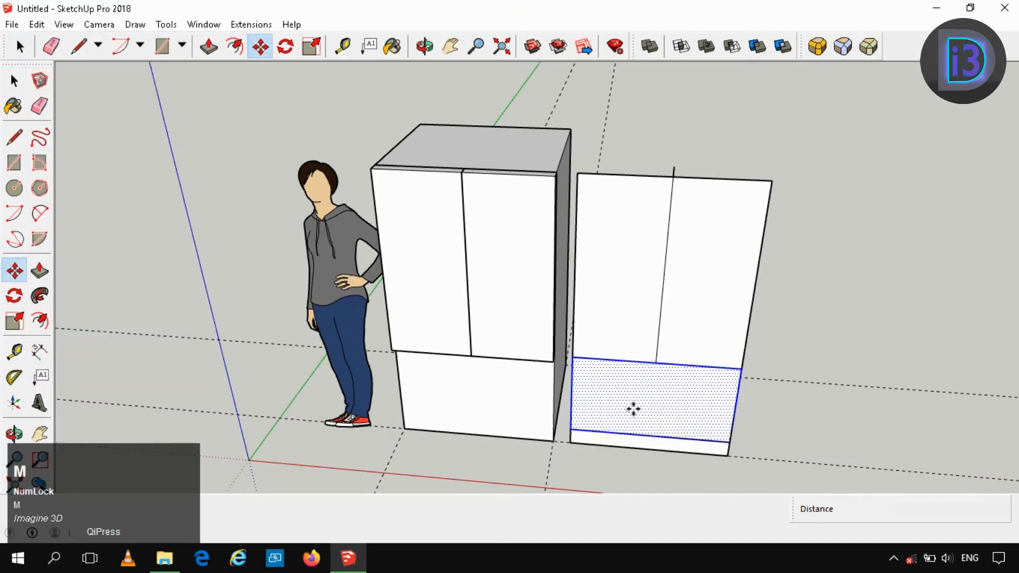
pyautogui.press('space')
pyautogui.rightClick(641, 394)
pyautogui.click(709, 301)
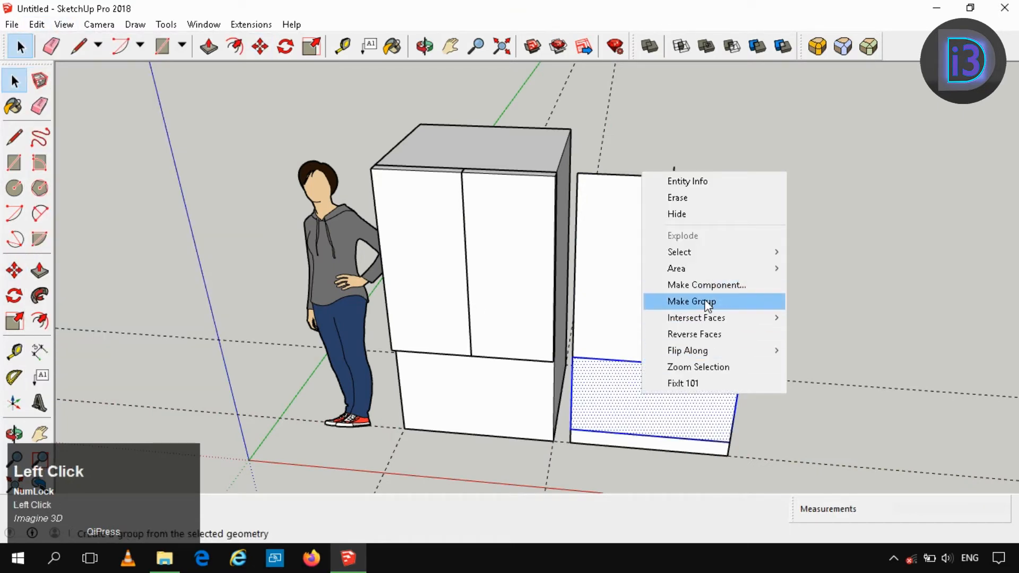
pyautogui.press('p')
pyautogui.click(604, 396)
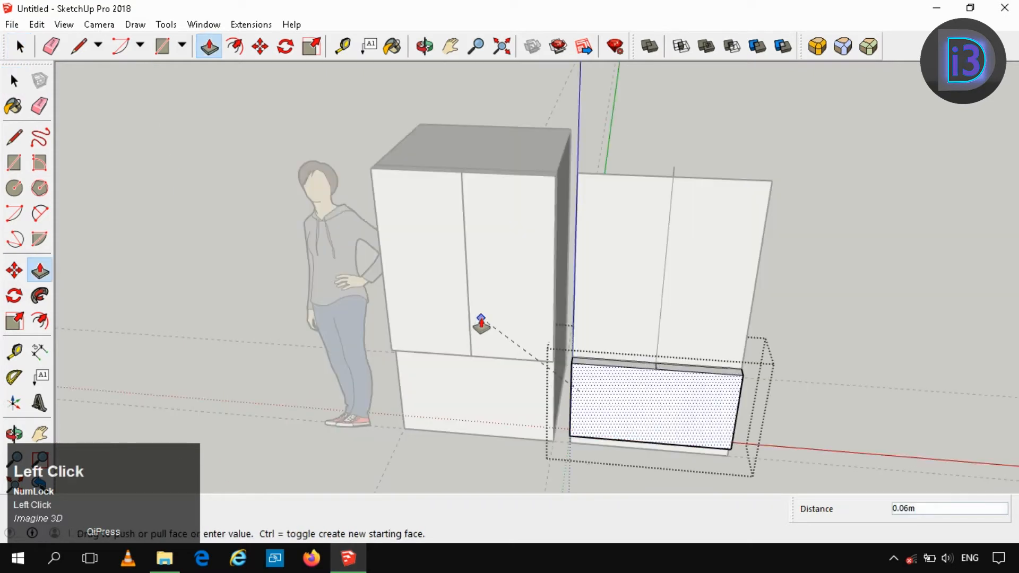
pyautogui.click(480, 322)
pyautogui.press('space')
pyautogui.click(766, 318)
# - Move the lower door group 1 m back along the red axis onto the box front
pyautogui.press('space')
pyautogui.click(646, 397)
pyautogui.press('m')
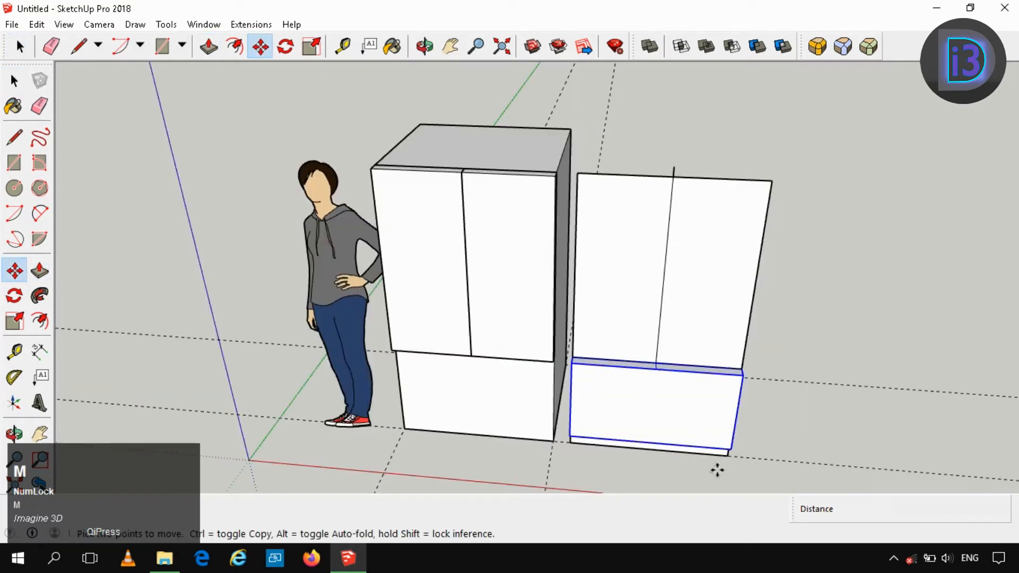
pyautogui.click(717, 471)
pyautogui.press('Right')
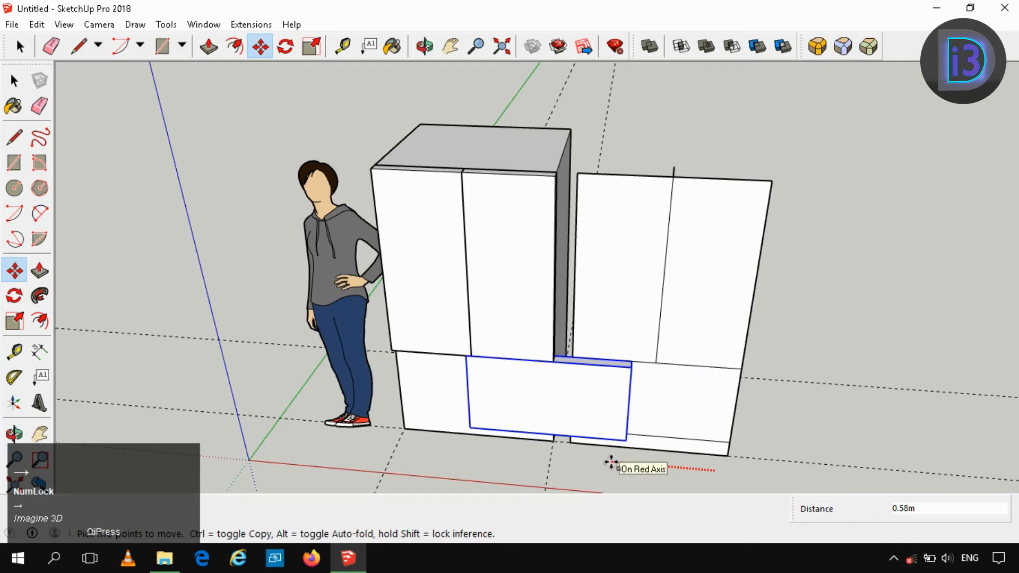
pyautogui.write('1')
pyautogui.press('Return')
# - Run FixIt 101 on the geometry inside the lower door group and leave the group
pyautogui.press('space')
pyautogui.click(491, 289)
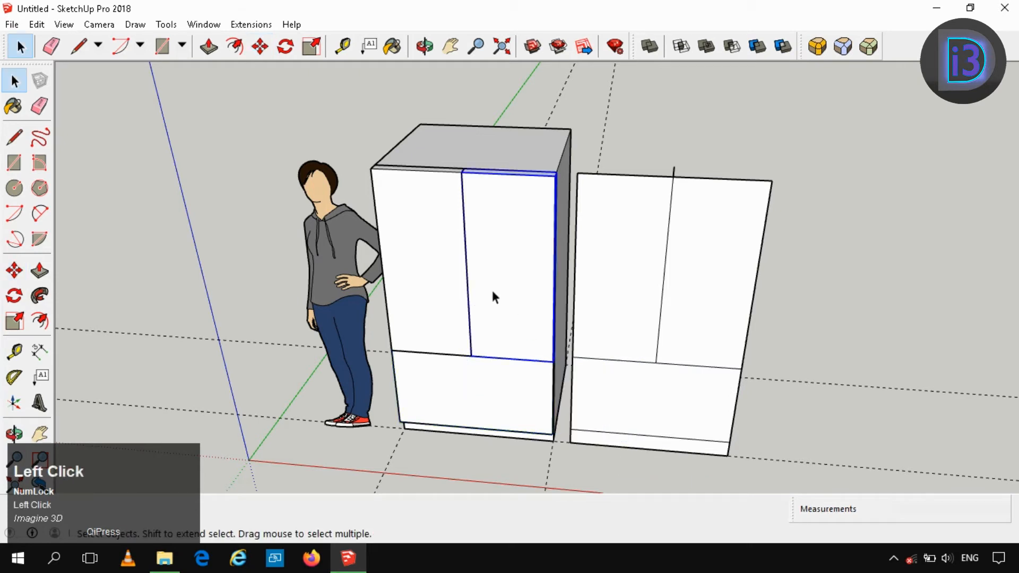
pyautogui.doubleClick(501, 390)
pyautogui.rightClick(499, 383)
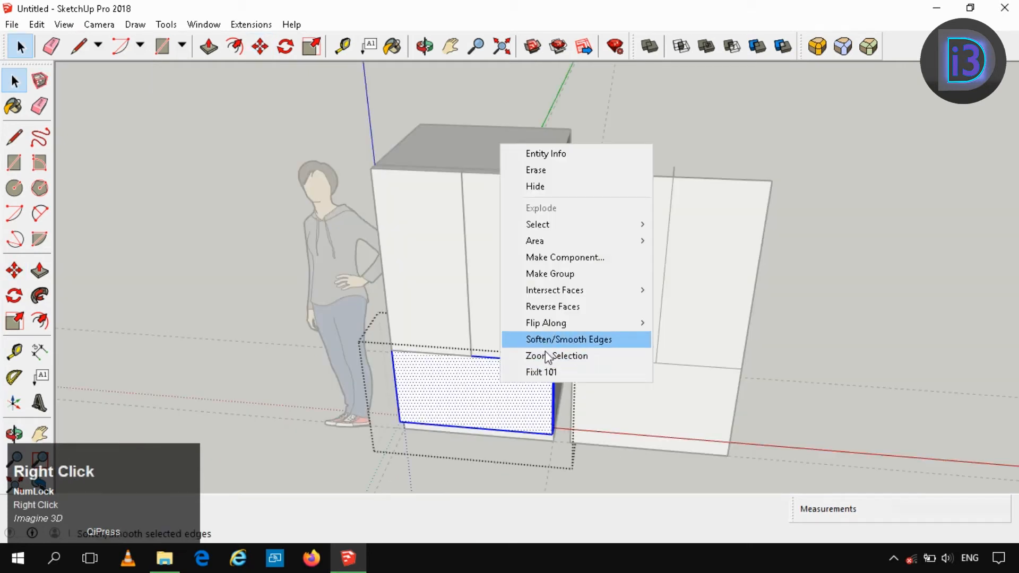
pyautogui.click(547, 372)
pyautogui.press('space')
pyautogui.click(819, 316)
# - Delete the divided layout panel beside the box and all guide lines
pyautogui.scroll(-3, 667, 285)
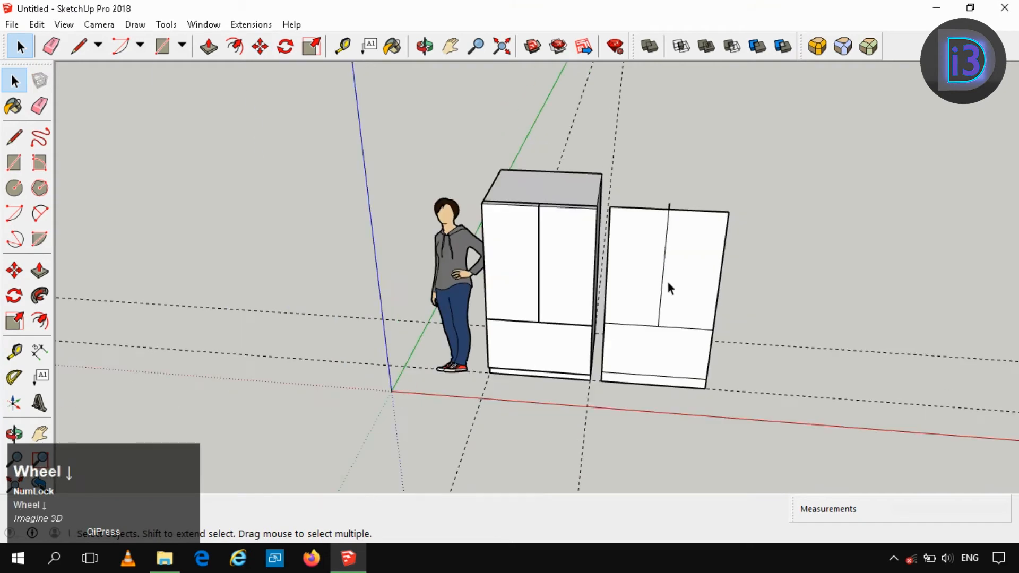
pyautogui.click(683, 289)
pyautogui.press('Delete')
pyautogui.scroll(2, 576, 276)
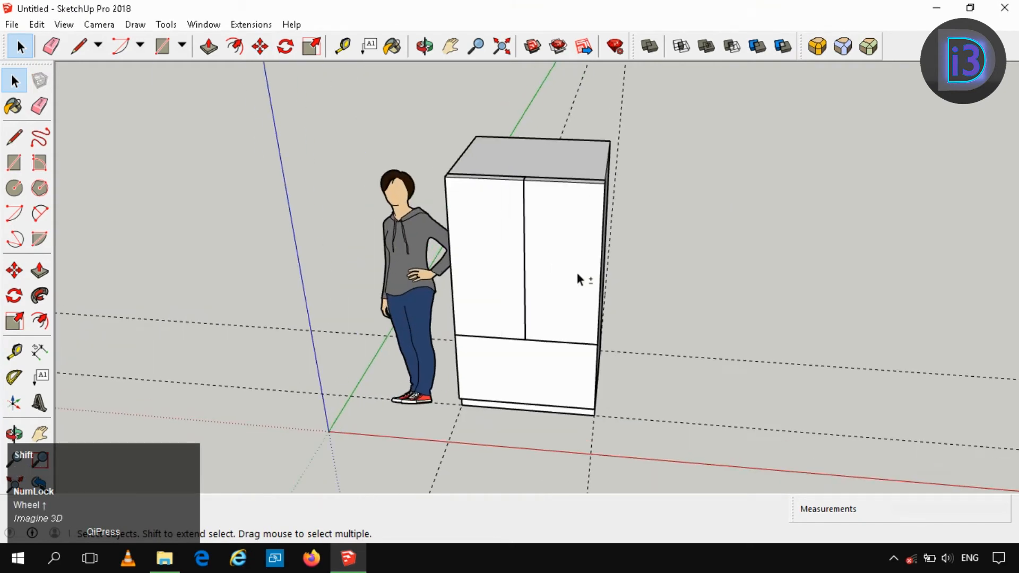
pyautogui.hotkey('shift', 'e')
# - Round all edges of the upper-right door with Round Corner, using a 30 mm offset and 6 segments
pyautogui.moveTo(586, 291); pyautogui.dragTo(524, 257, button='middle')
pyautogui.press('space')
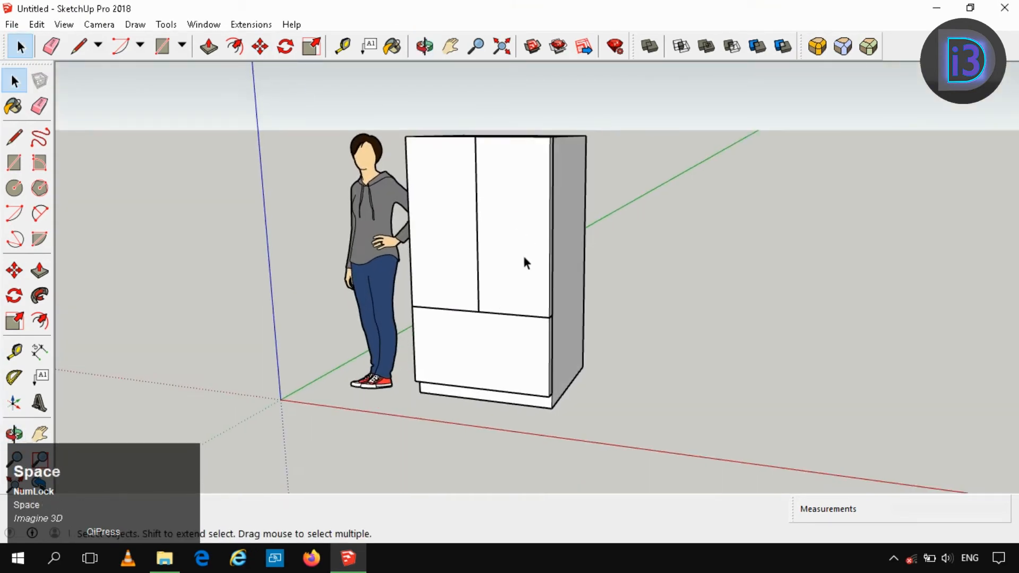
pyautogui.doubleClick(524, 257)
pyautogui.click(523, 257)
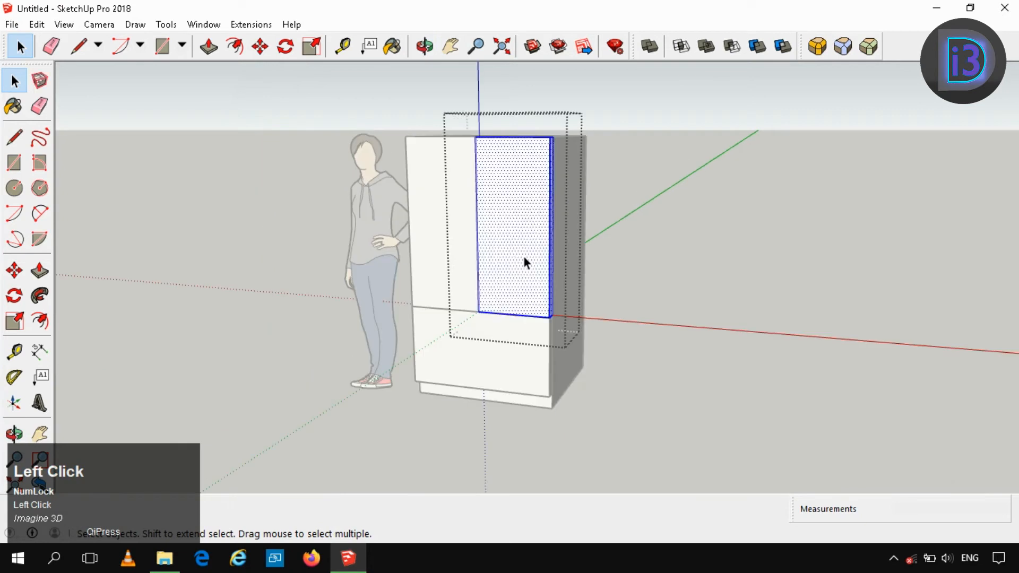
pyautogui.click(816, 48)
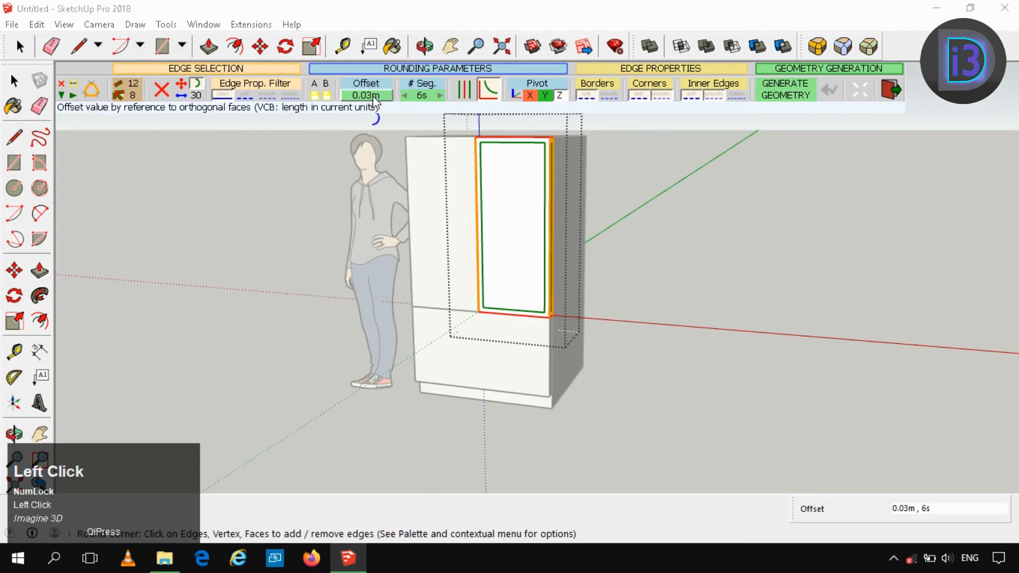
pyautogui.click(390, 98)
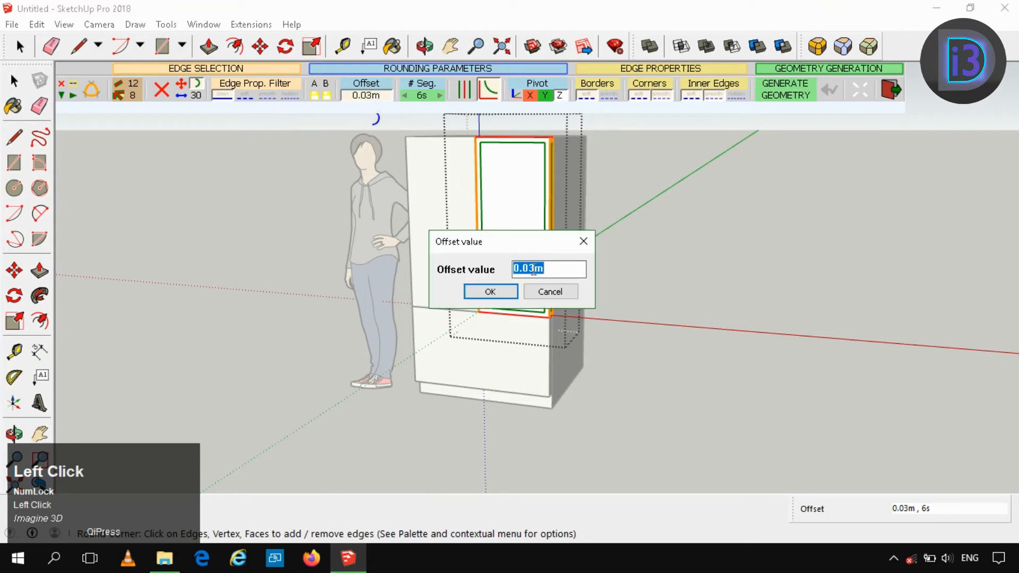
pyautogui.write('30mm')
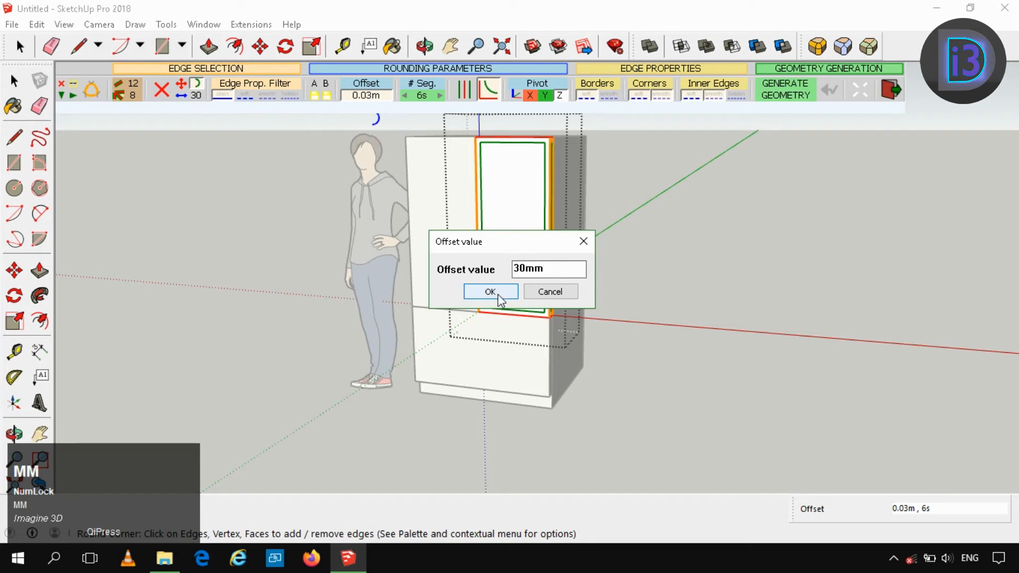
pyautogui.click(499, 298)
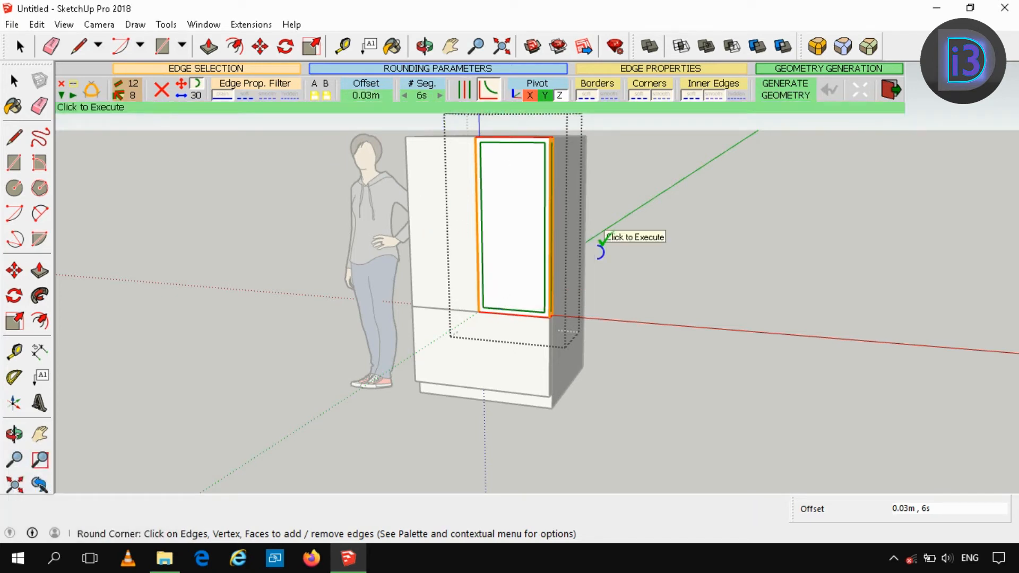
pyautogui.press('Return')
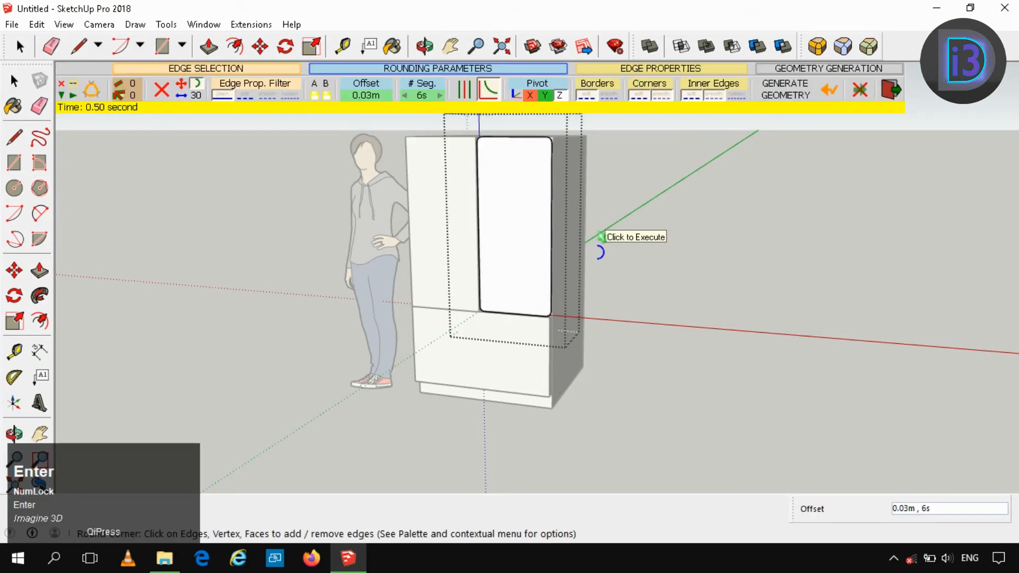
pyautogui.press('Return')
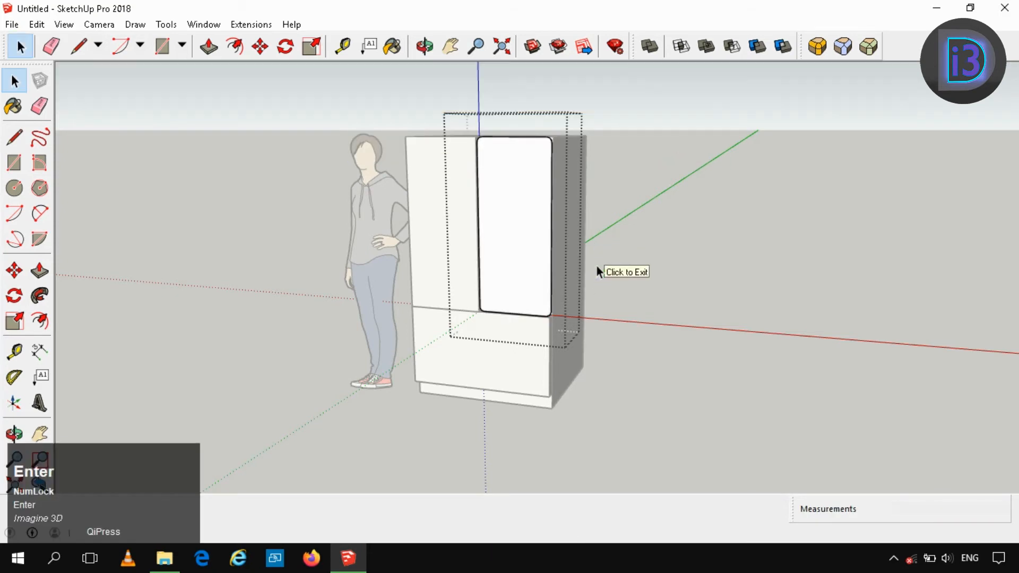
# - Round all edges of the upper-left door with Round Corner at the same 0.03 m offset
pyautogui.press('space')
pyautogui.click(455, 197)
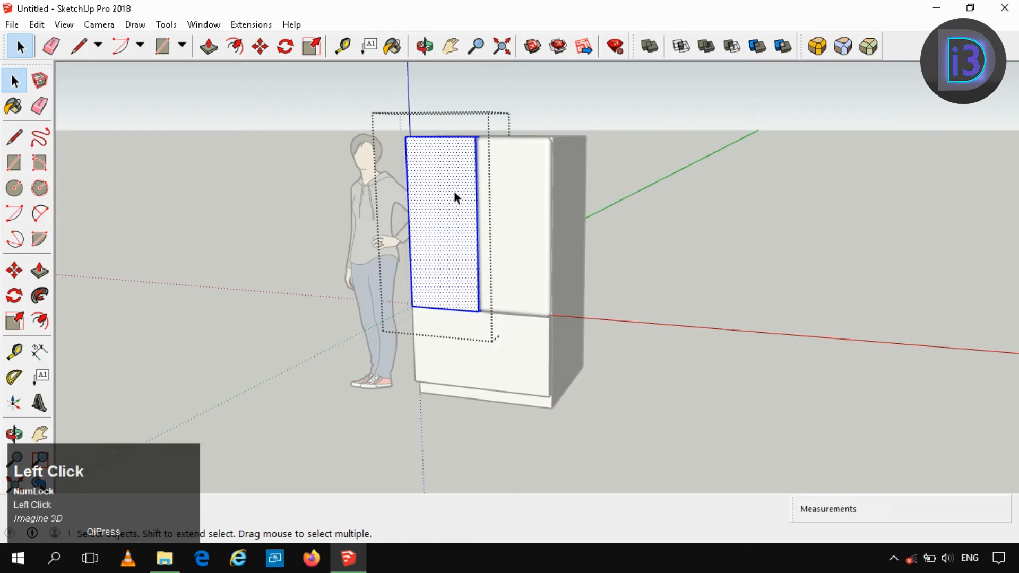
pyautogui.click(818, 46)
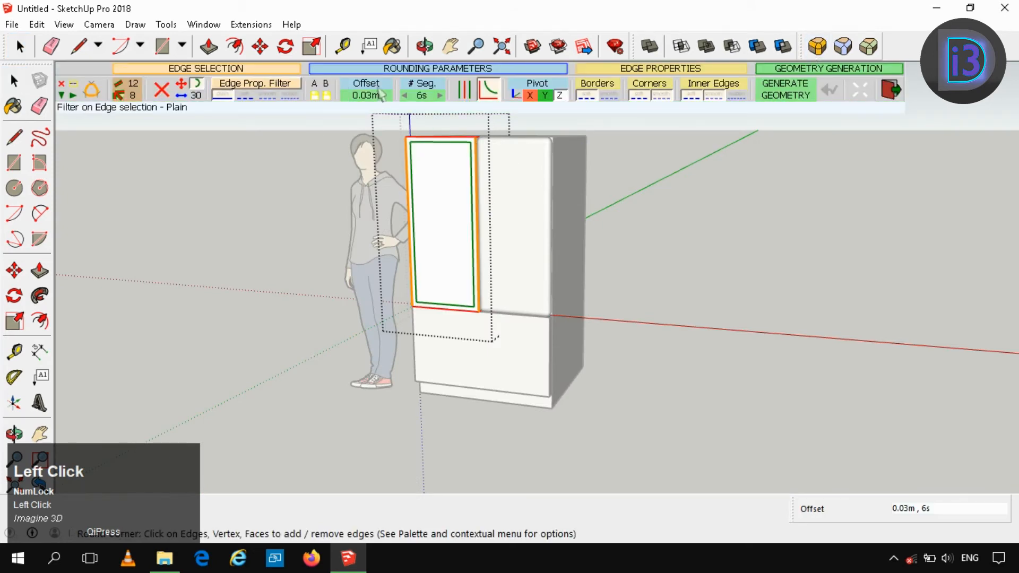
pyautogui.press('Return')
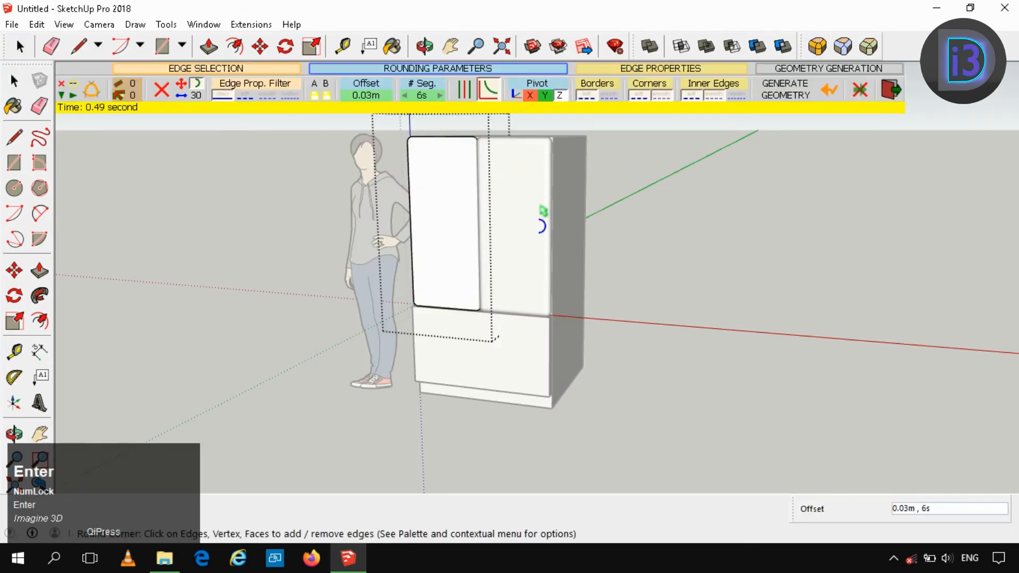
pyautogui.press('space')
pyautogui.click(734, 212)
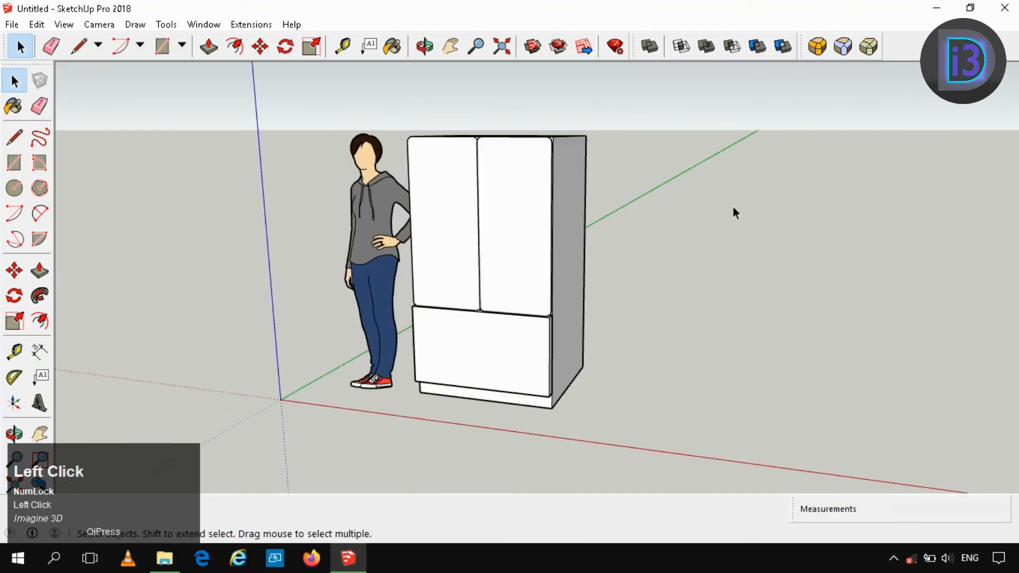
# - Round all edges of the lower door with Round Corner at a 0.03 m offset, accepting the overlap warning
pyautogui.click(505, 348)
pyautogui.doubleClick(505, 348)
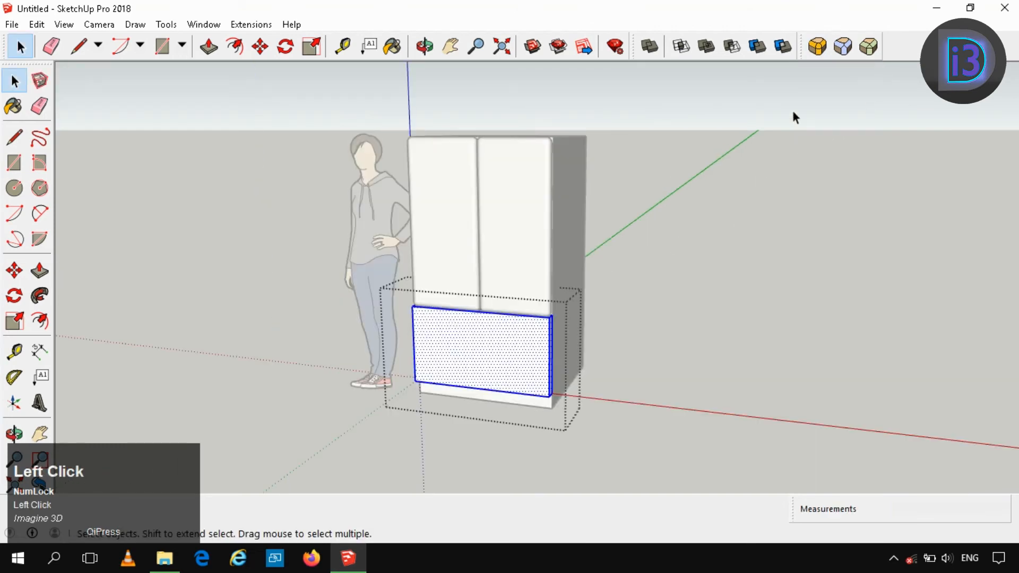
pyautogui.click(817, 46)
pyautogui.press('Return')
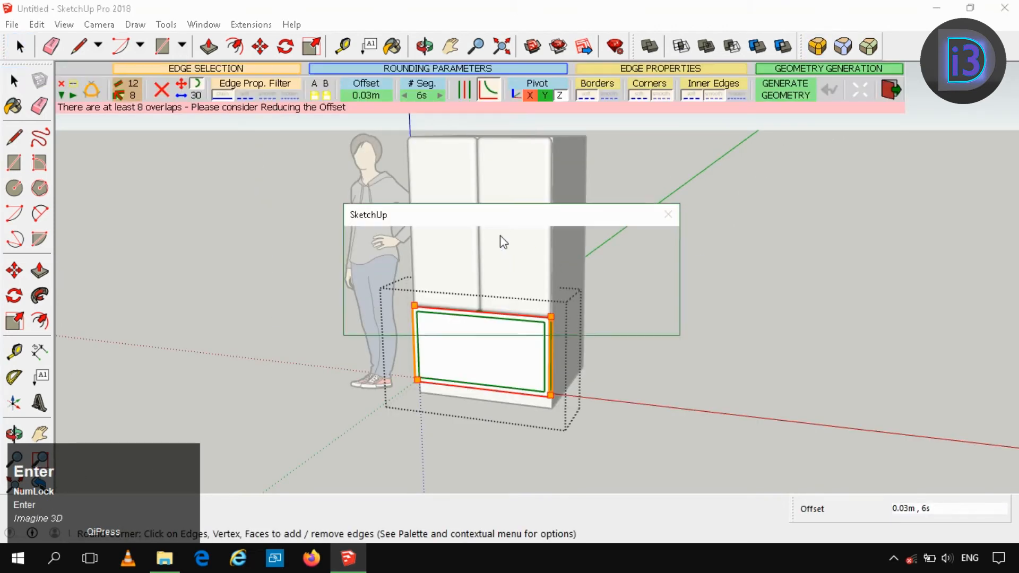
pyautogui.click(560, 321)
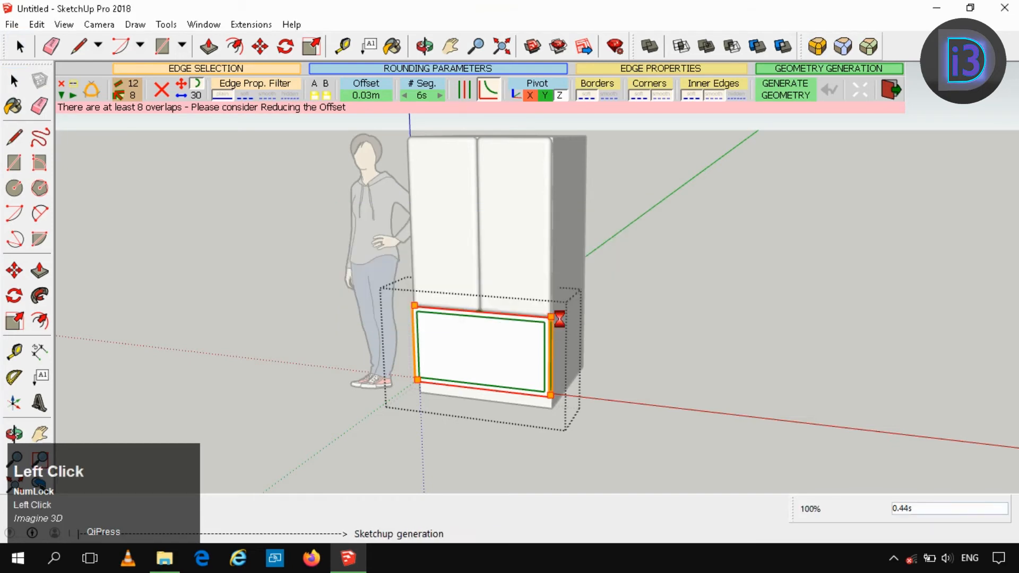
pyautogui.press('Return')
pyautogui.click(677, 321)
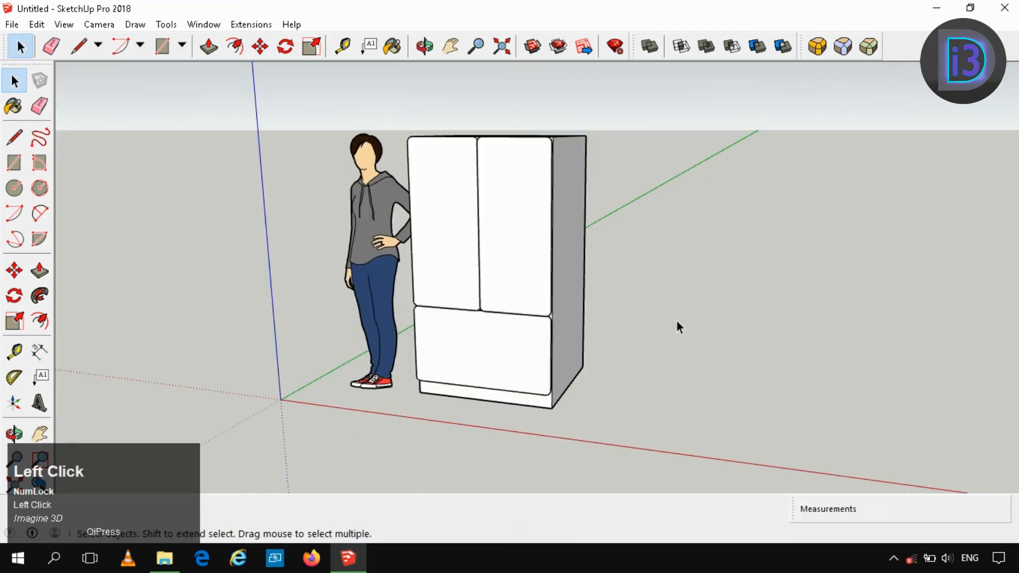
# - Move the entire box unit with its doors forward along the green axis, clear of the person figure and near the red axis
pyautogui.scroll(5, 506, 358)
pyautogui.scroll(-10, 528, 364)
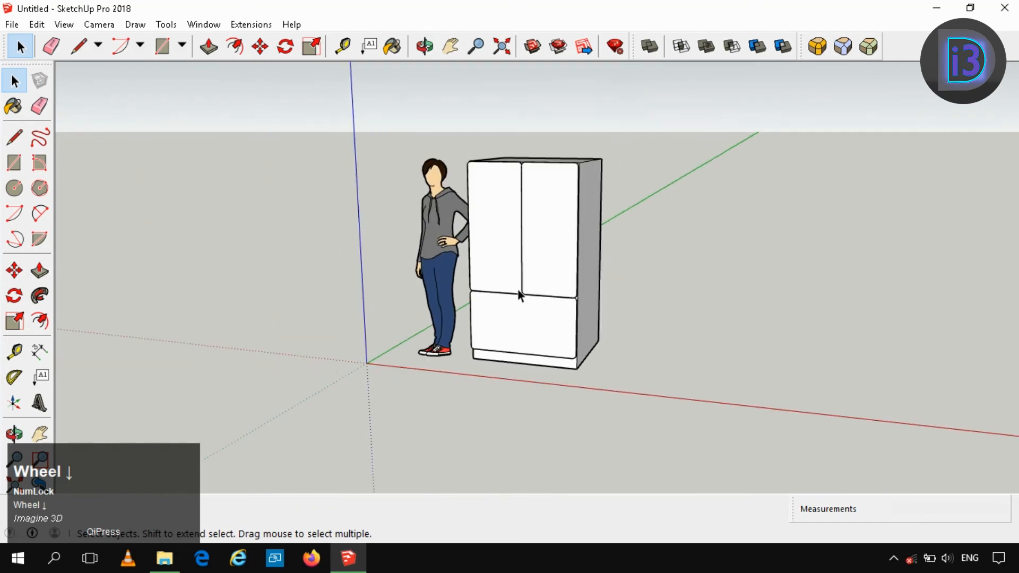
pyautogui.moveTo(518, 289); pyautogui.dragTo(584, 212, button='middle')
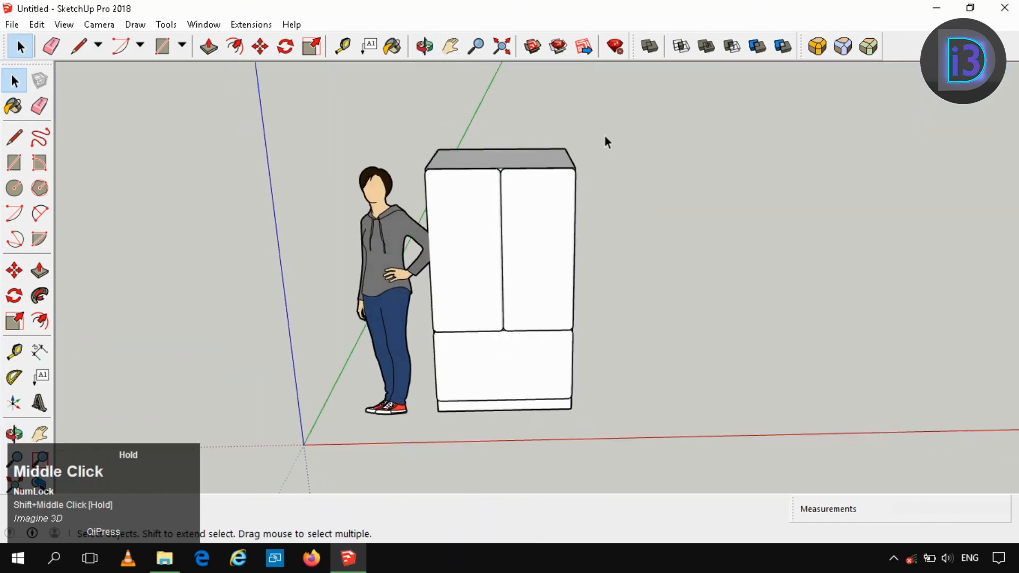
pyautogui.moveTo(606, 123); pyautogui.dragTo(488, 365)
pyautogui.moveTo(465, 452); pyautogui.dragTo(465, 451)
pyautogui.press('m')
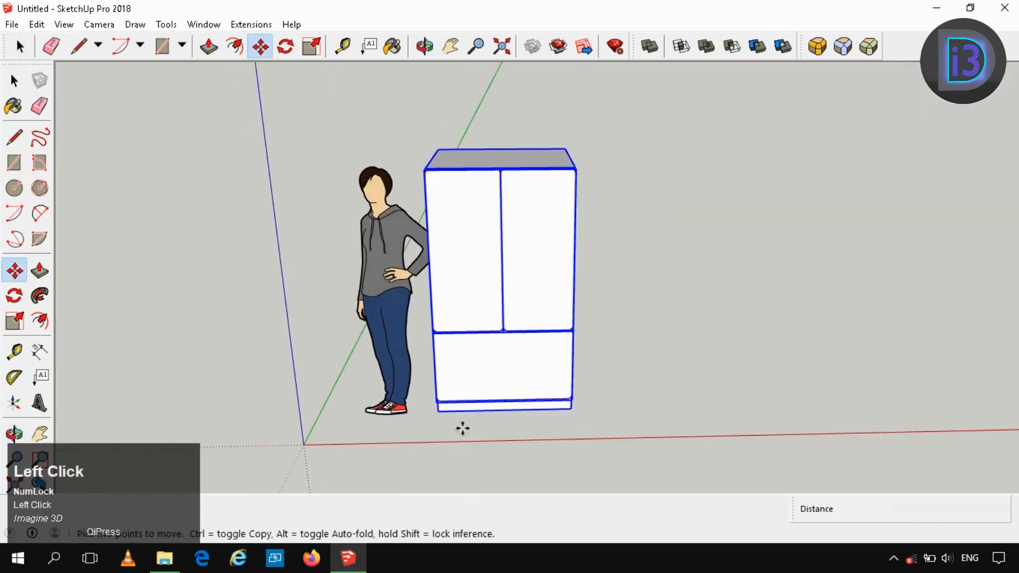
pyautogui.click(462, 428)
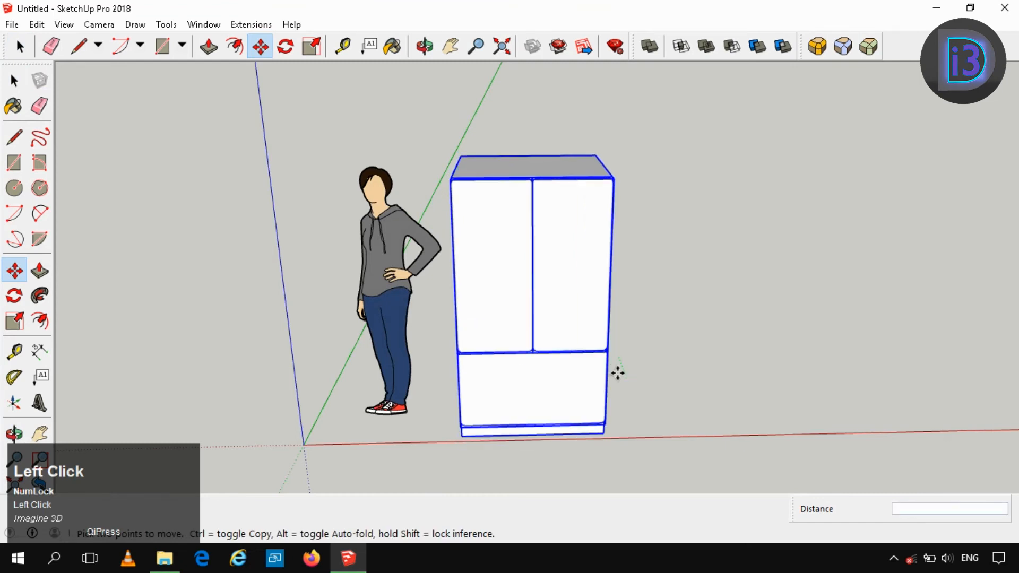
pyautogui.click(617, 368)
pyautogui.press('space')
pyautogui.click(697, 346)
pyautogui.press('space')
# - Paint both upper doors and the lower door with the Metal Seamed material
pyautogui.press('b')
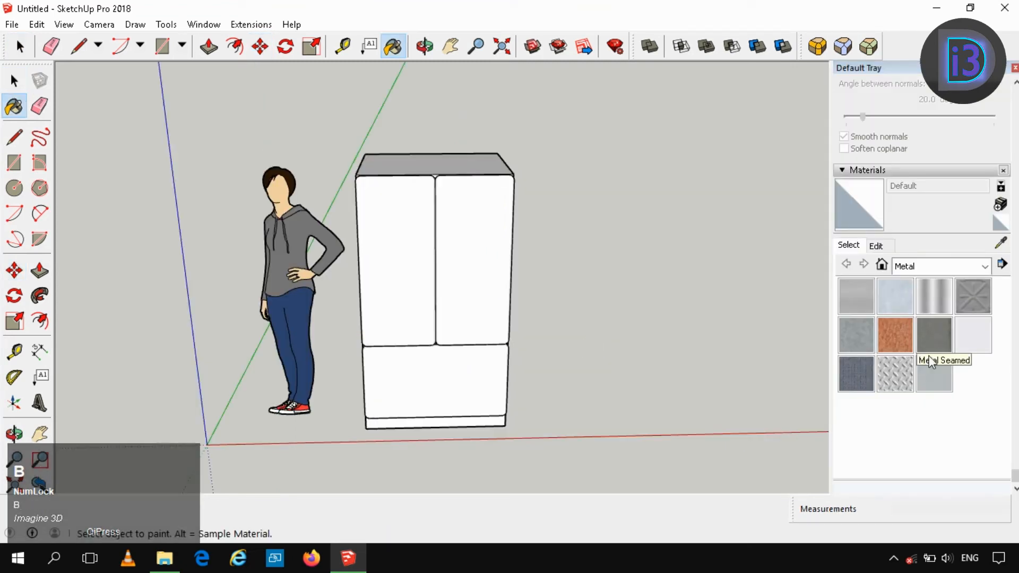
pyautogui.click(491, 269)
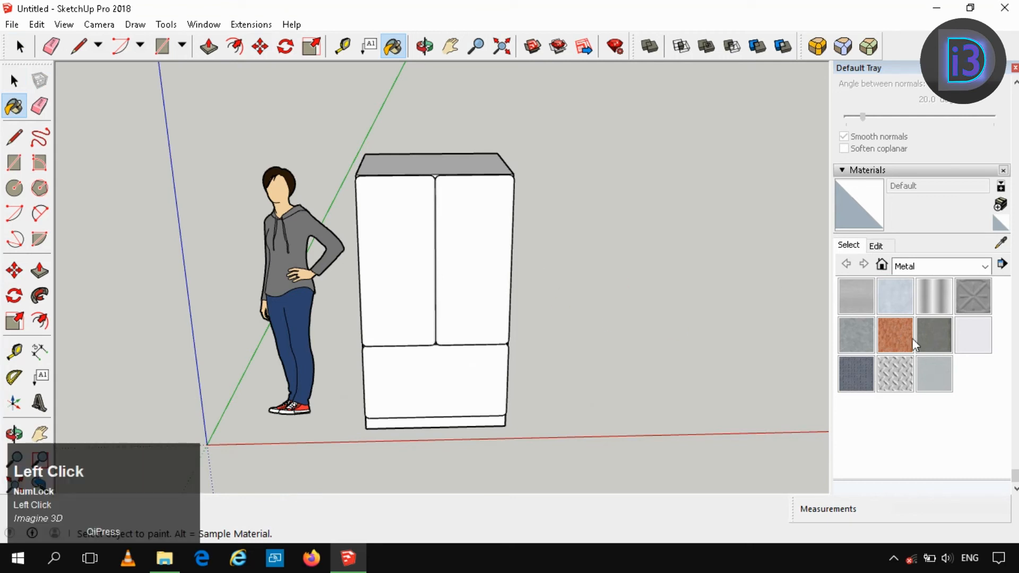
pyautogui.scroll(5, 934, 343)
pyautogui.scroll(-5, 935, 361)
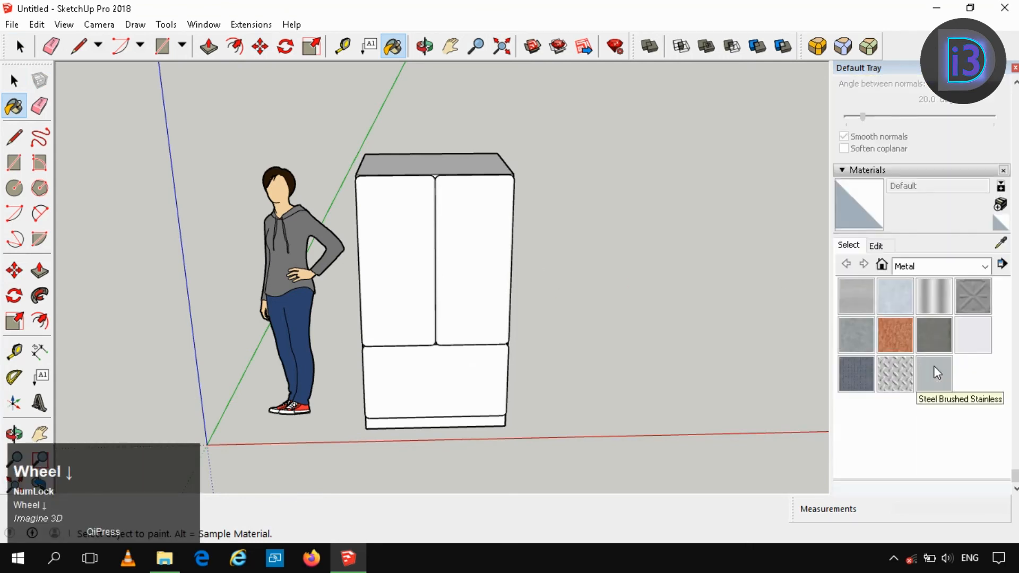
pyautogui.click(929, 336)
pyautogui.click(444, 228)
pyautogui.scroll(2, 414, 243)
pyautogui.click(413, 245)
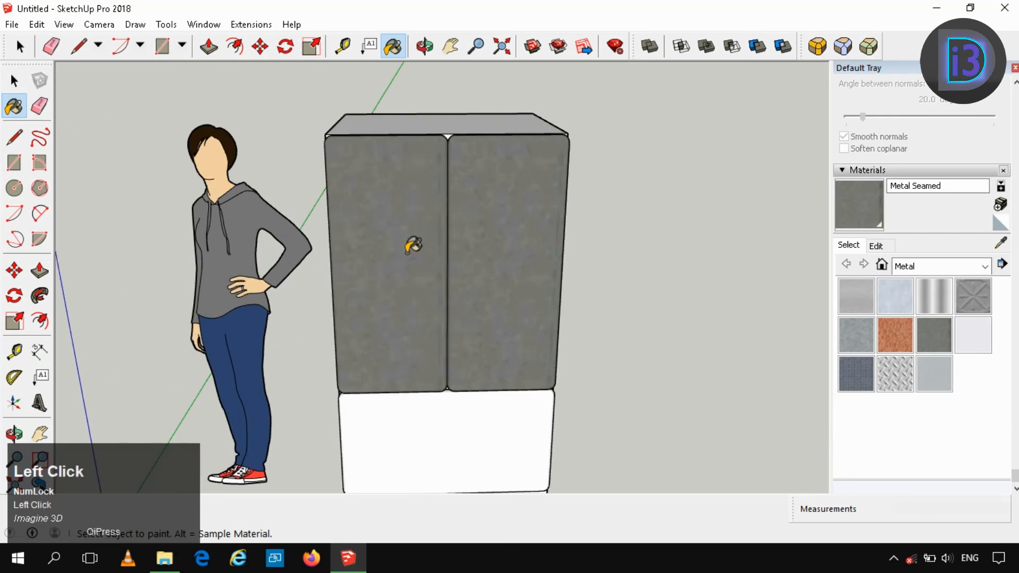
pyautogui.click(470, 424)
# - Try Metal Seamed and Metal Steel Textured as materials on the body of the unit
pyautogui.moveTo(479, 255); pyautogui.dragTo(530, 221, button='middle')
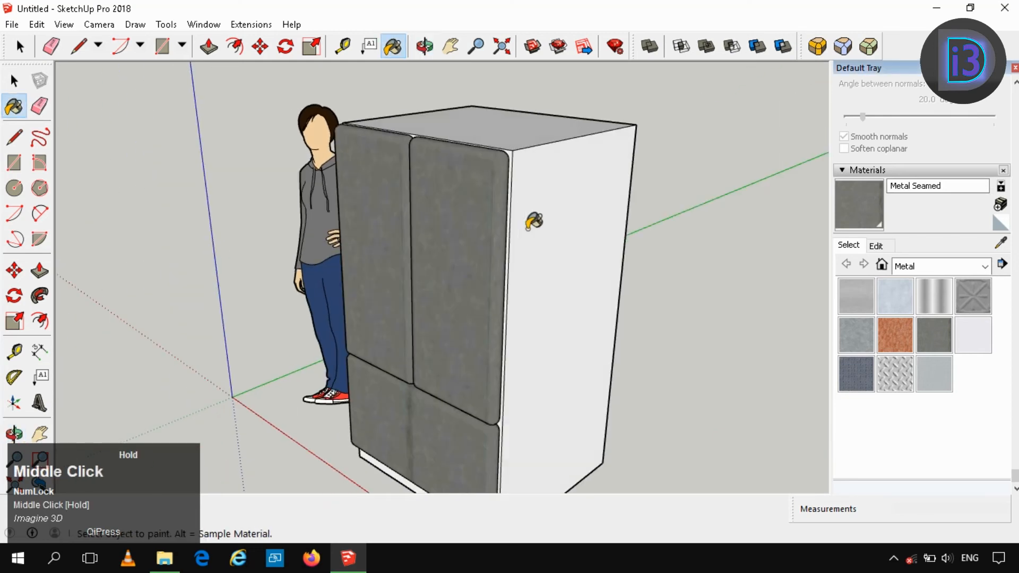
pyautogui.click(523, 207)
pyautogui.scroll(-2, 552, 287)
pyautogui.scroll(3, 563, 292)
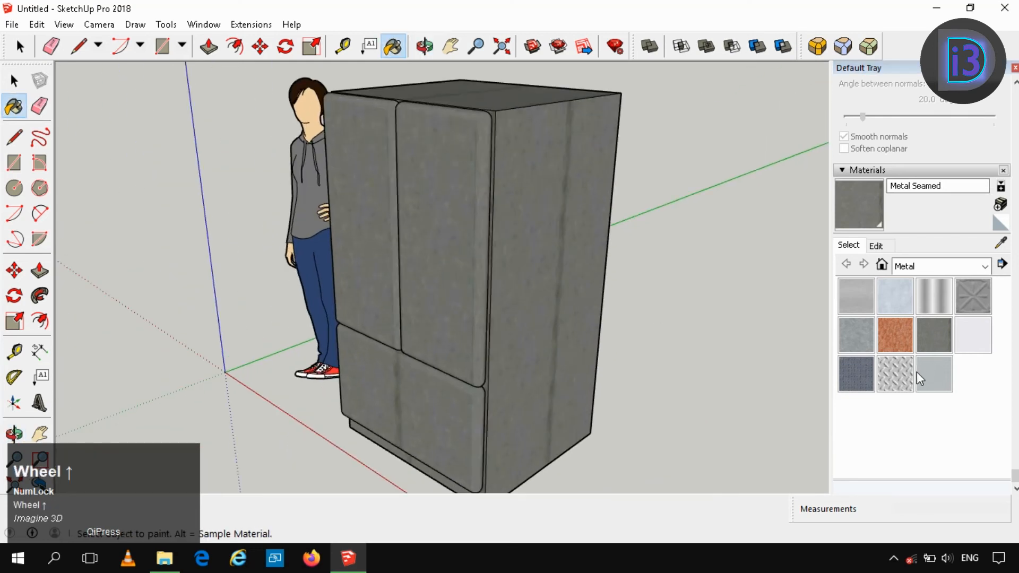
pyautogui.click(856, 374)
pyautogui.click(564, 258)
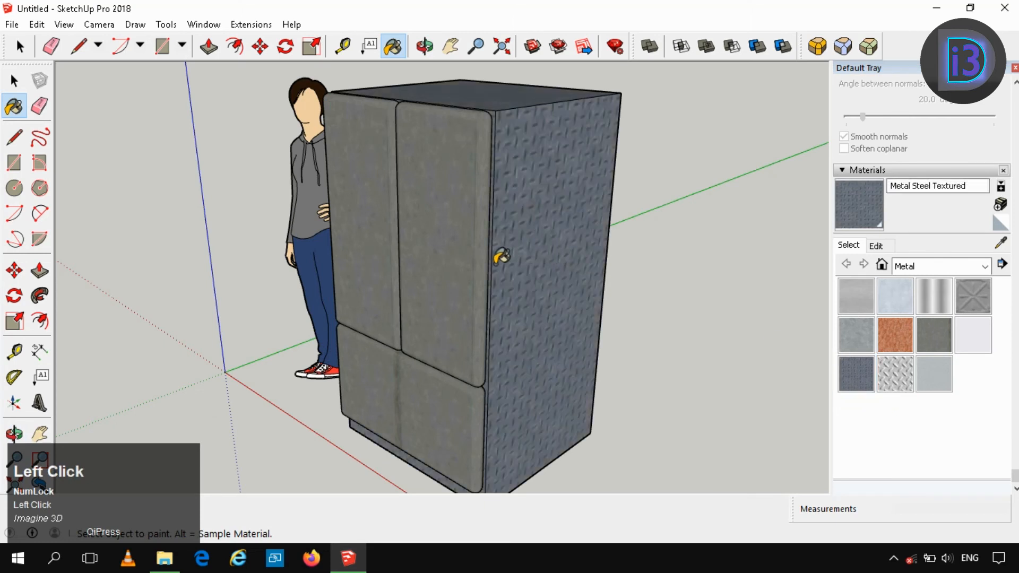
# - Paint the body, both upper doors and the lower door with Steel Brushed Stainless
pyautogui.click(935, 374)
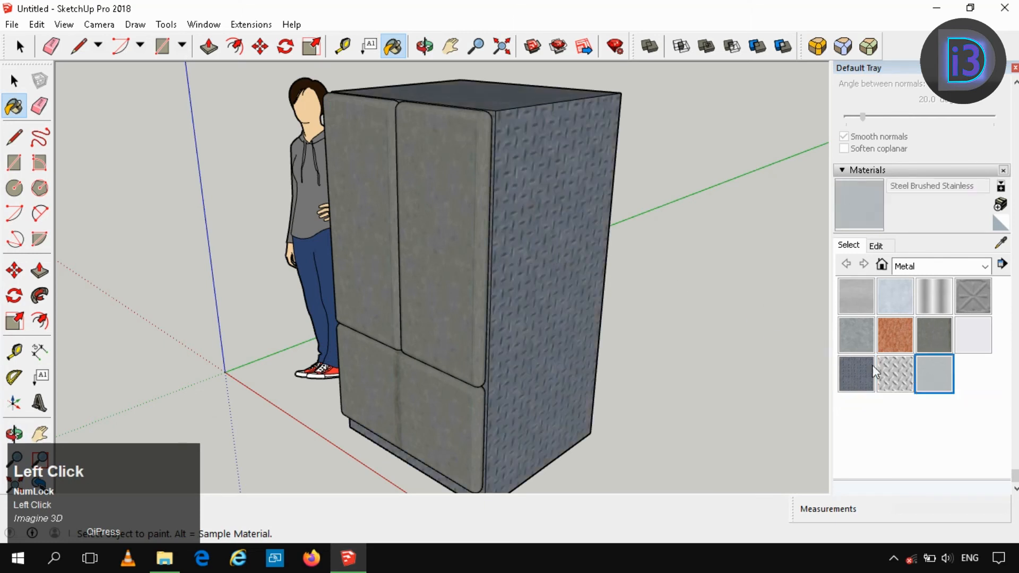
pyautogui.click(575, 228)
pyautogui.click(452, 226)
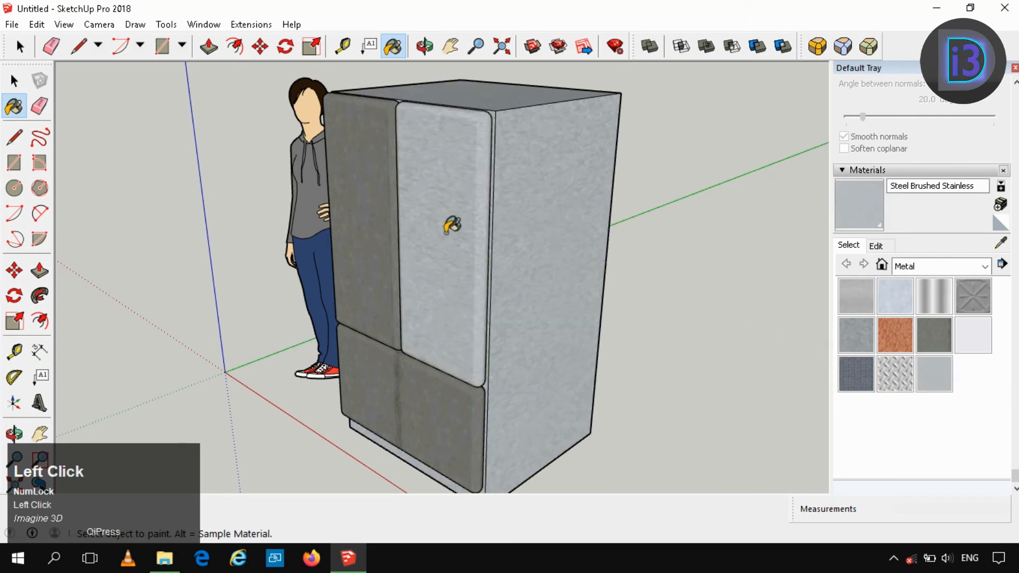
pyautogui.click(371, 227)
pyautogui.click(418, 397)
# - Edit the Steel Brushed Stainless material's color to a darker, muted blue using the color wheel
pyautogui.click(877, 246)
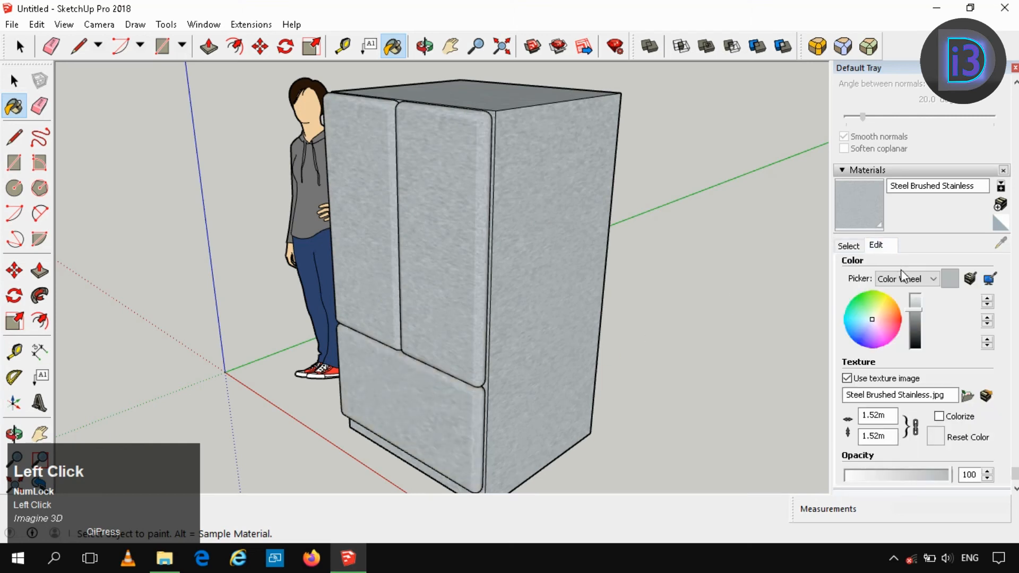
pyautogui.moveTo(916, 310)
pyautogui.mouseDown()
pyautogui.moveTo(913, 336)
pyautogui.moveTo(922, 329)
pyautogui.moveTo(909, 327)
pyautogui.moveTo(924, 325)
pyautogui.mouseUp()
pyautogui.click(868, 326)
pyautogui.scroll(-3, 483, 257)
pyautogui.scroll(2, 479, 255)
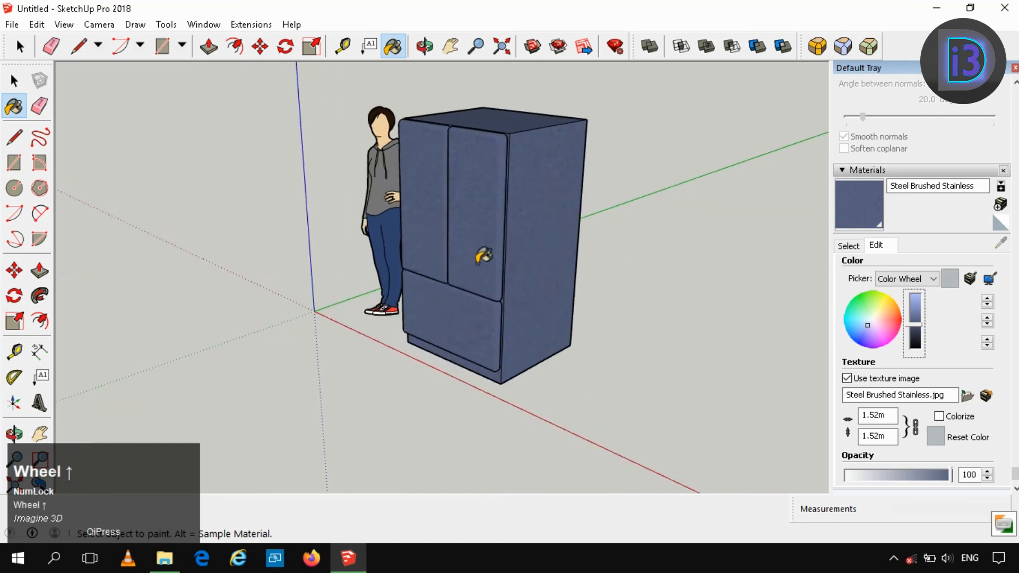
pyautogui.scroll(-2, 494, 261)
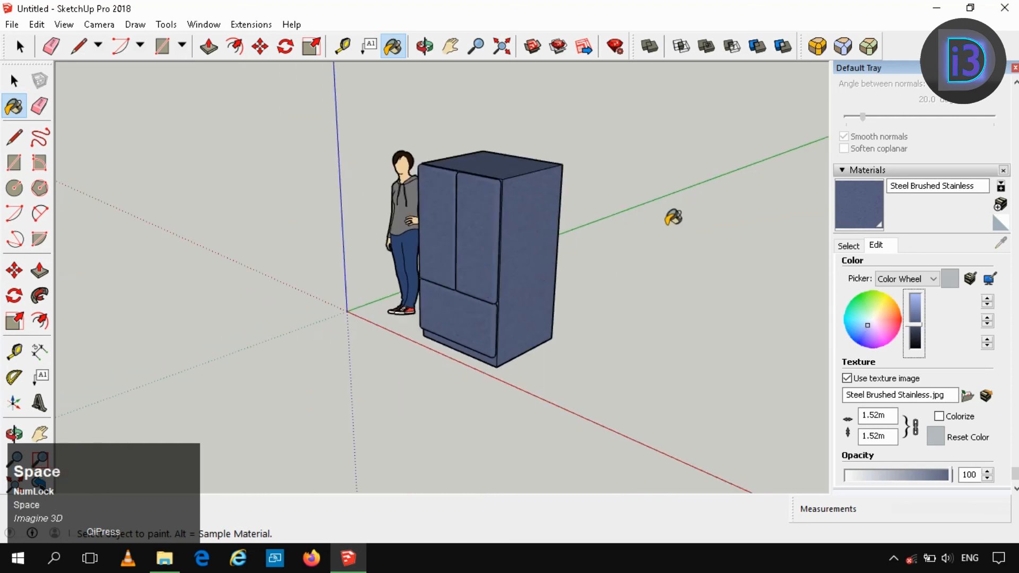
pyautogui.click(14, 81)
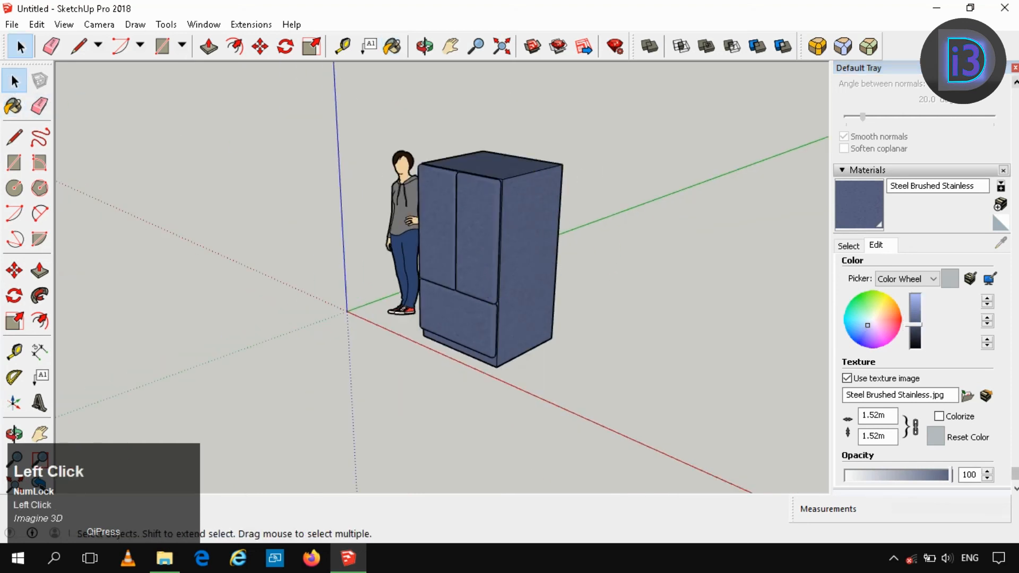
pyautogui.press('space')
pyautogui.scroll(5, 521, 266)
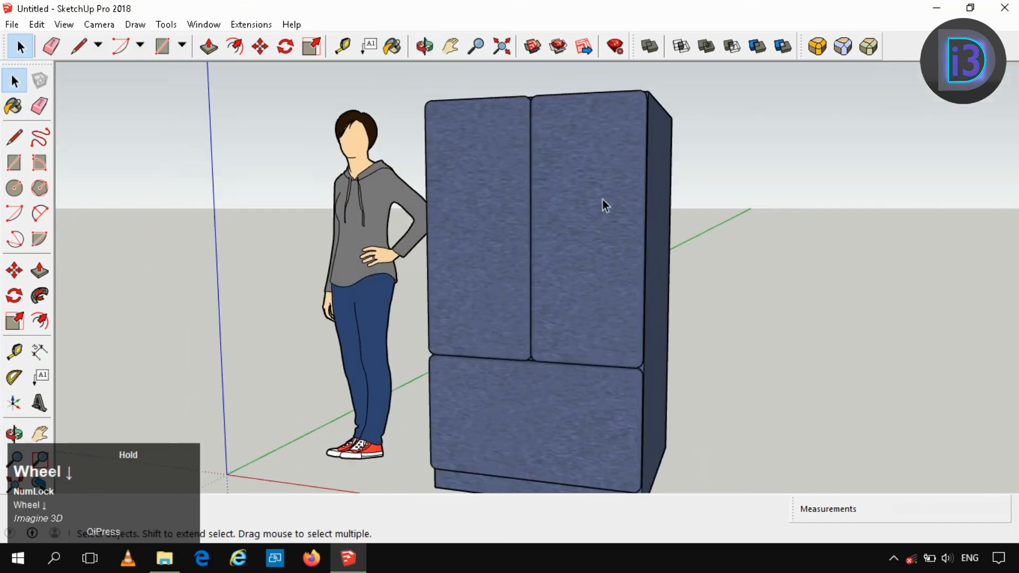
pyautogui.keyDown('shift'); pyautogui.moveTo(603, 205); pyautogui.dragTo(530, 225, button='middle'); pyautogui.keyUp('shift')
pyautogui.scroll(-2, 566, 222)
pyautogui.scroll(1, 497, 232)
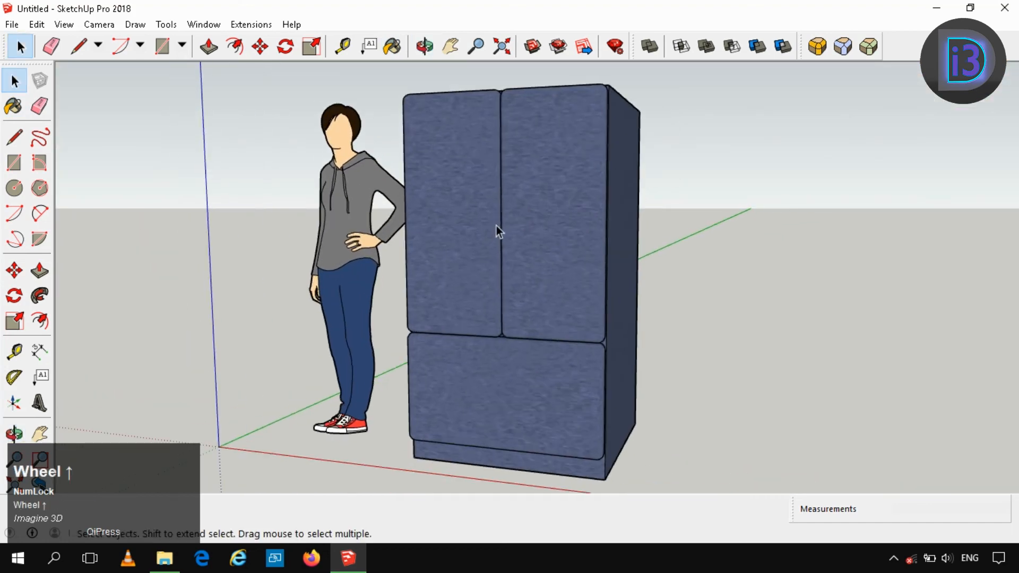
pyautogui.scroll(-1, 508, 237)
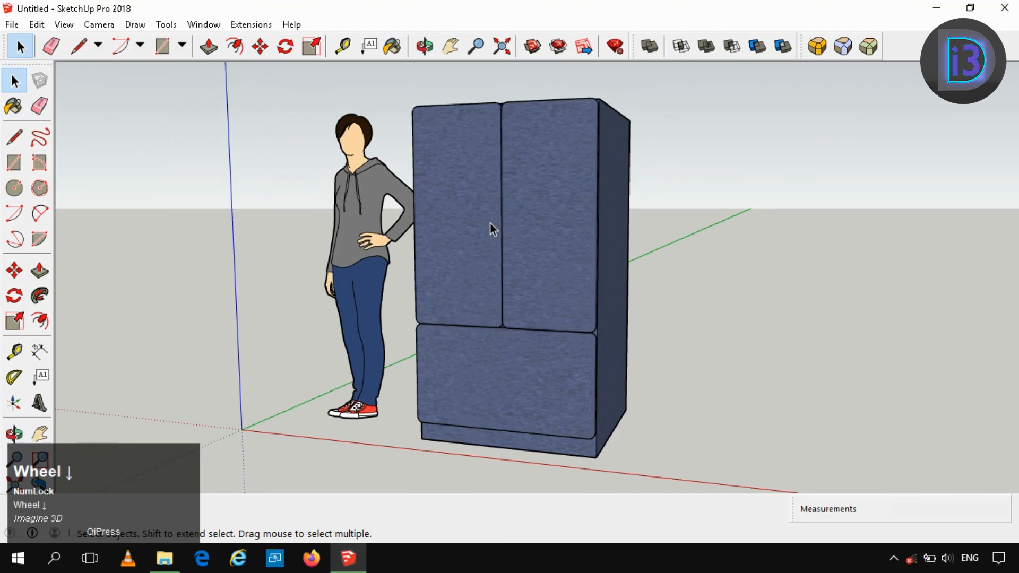